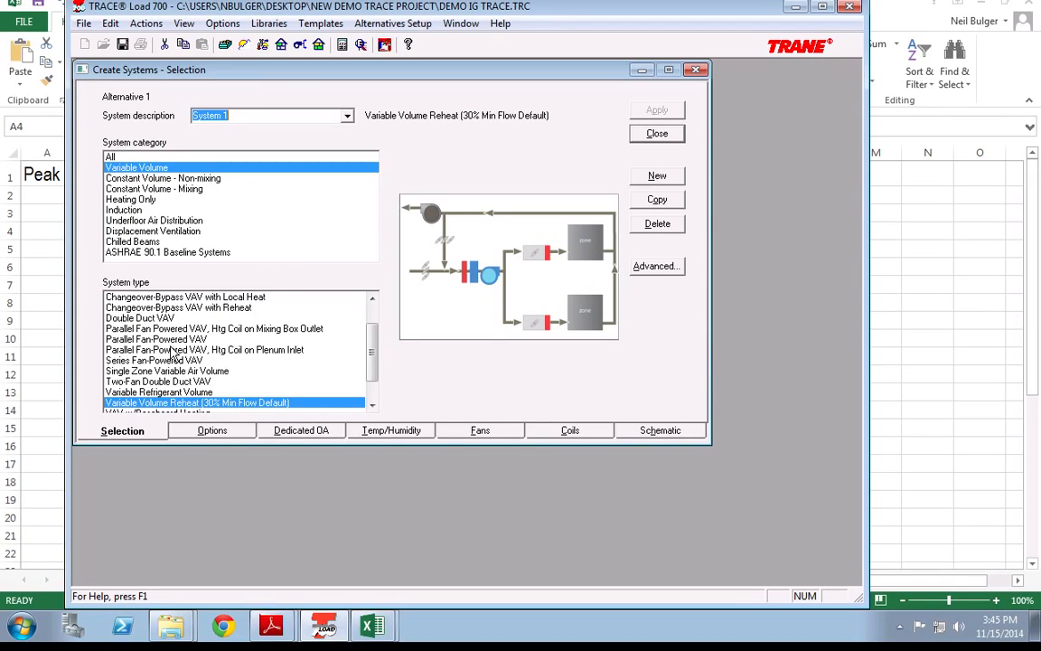
Set System 1 to the Fan Coil type from the All category and view its coil capacity overrides
click(112, 157)
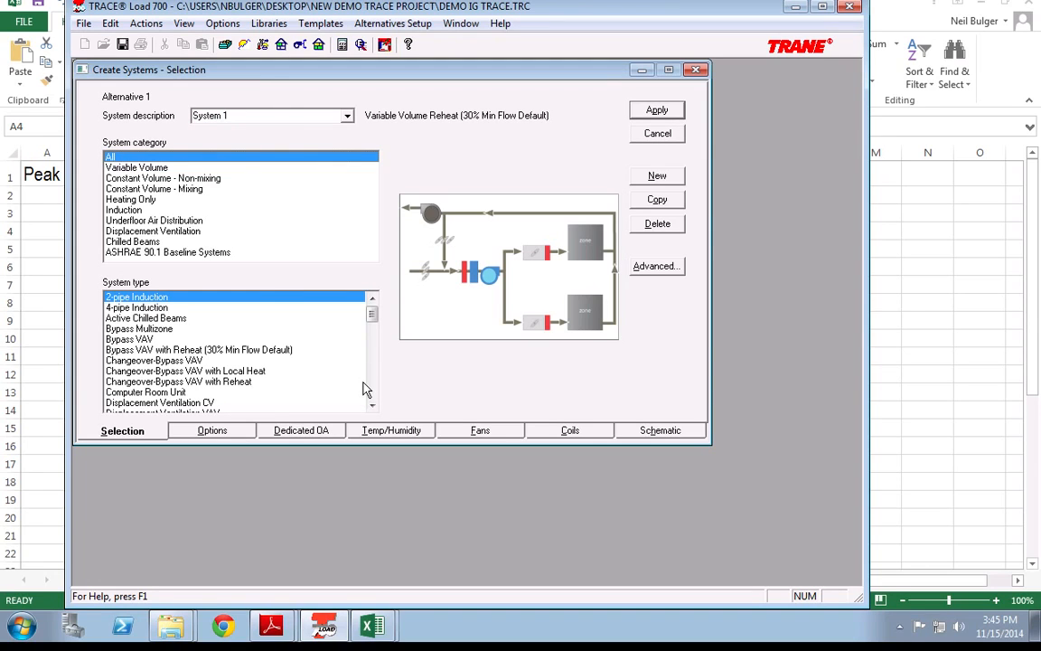
scroll(372, 406, down, 5)
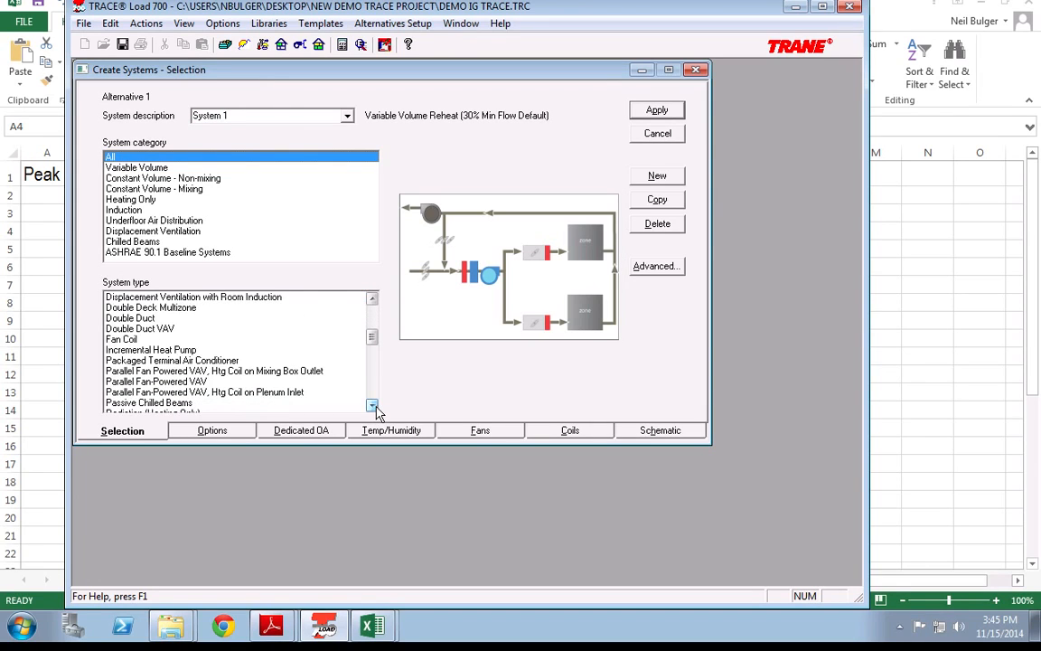
click(125, 339)
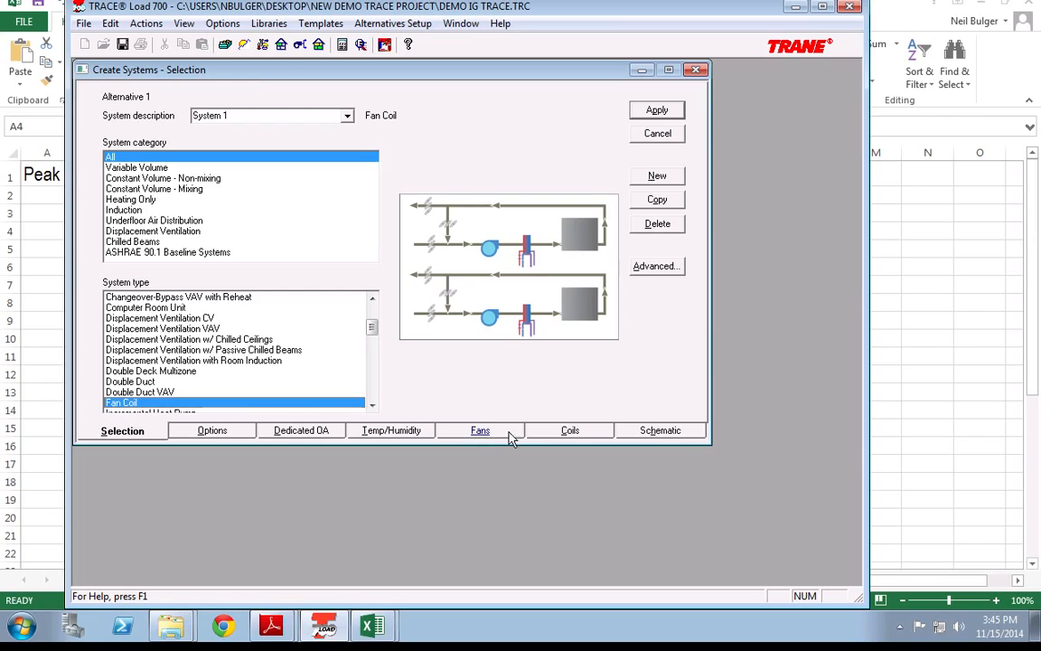
click(540, 435)
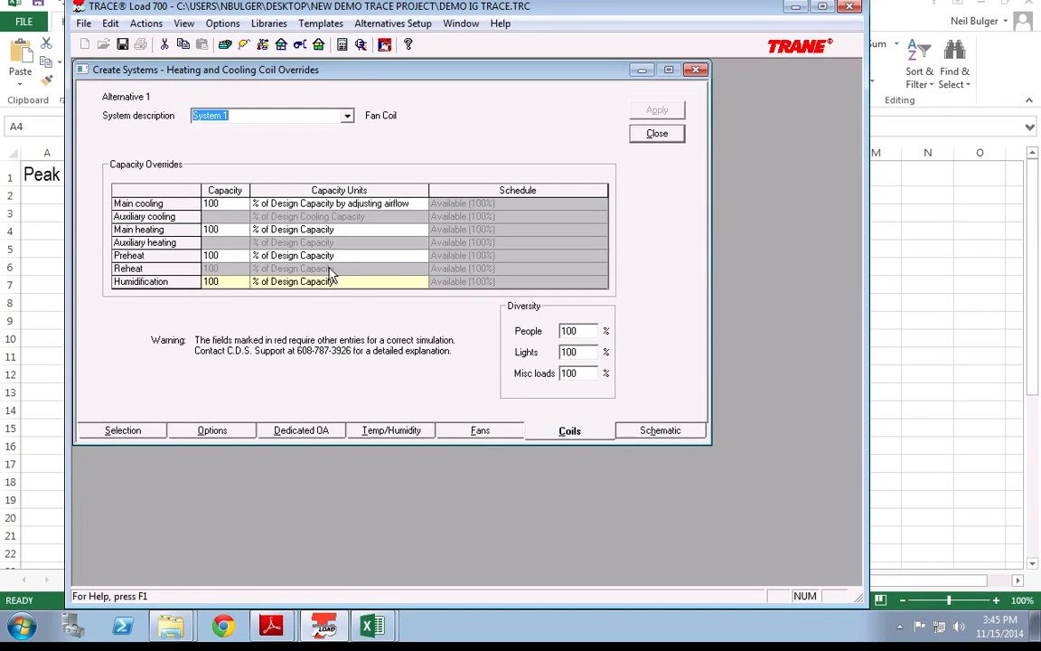
Change System 1 to the Passive Chilled Beams type from the Chilled Beams category and view its schematic
click(134, 433)
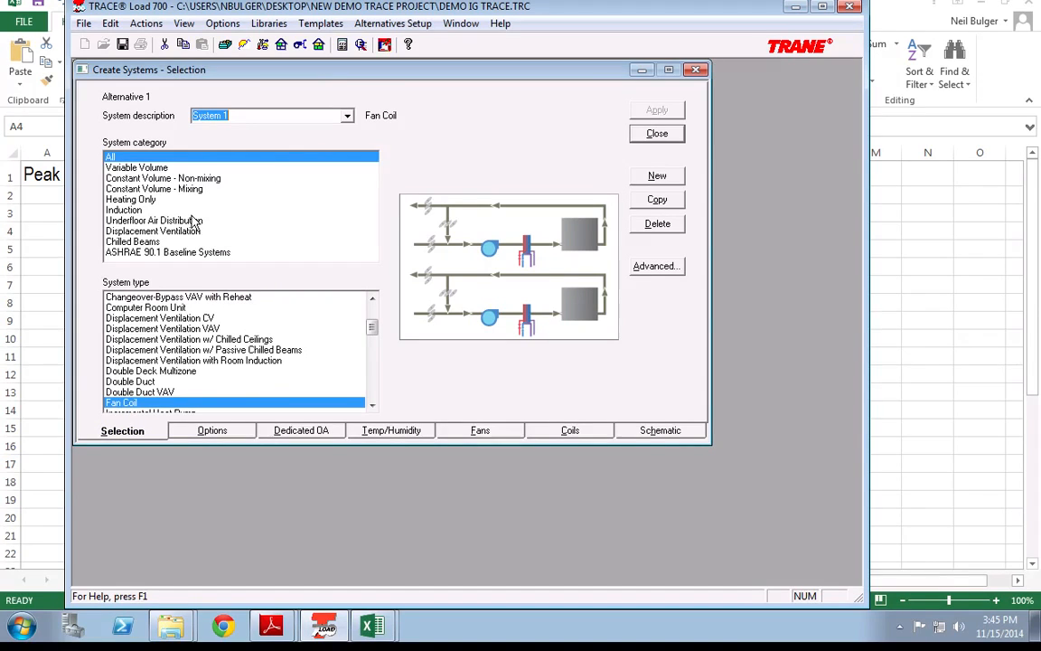
click(126, 210)
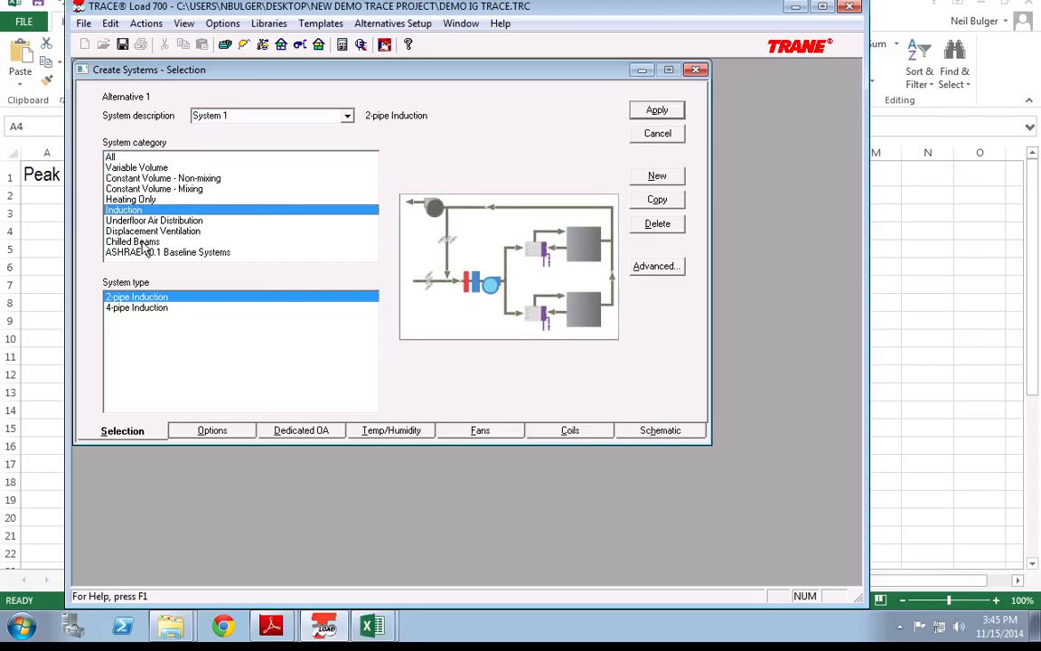
click(143, 242)
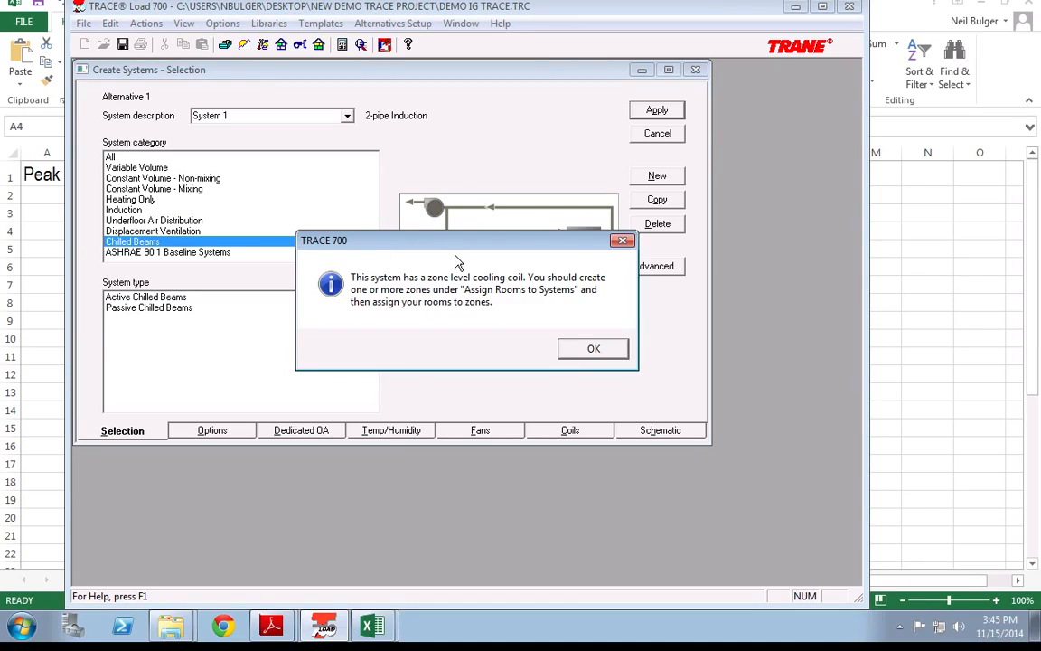
click(589, 350)
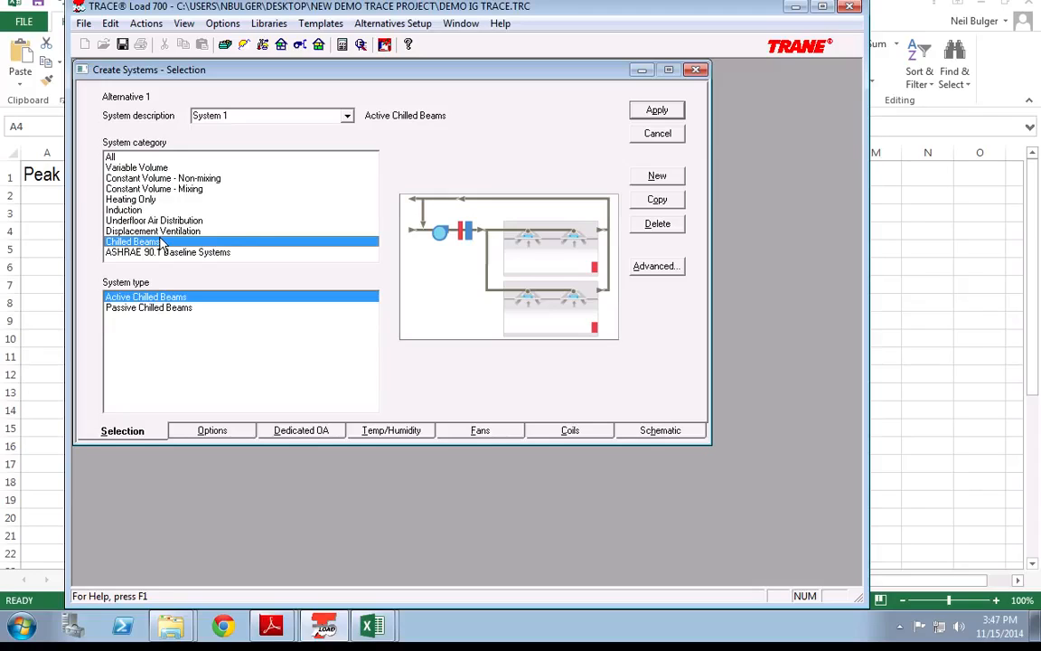
click(143, 310)
key(Return)
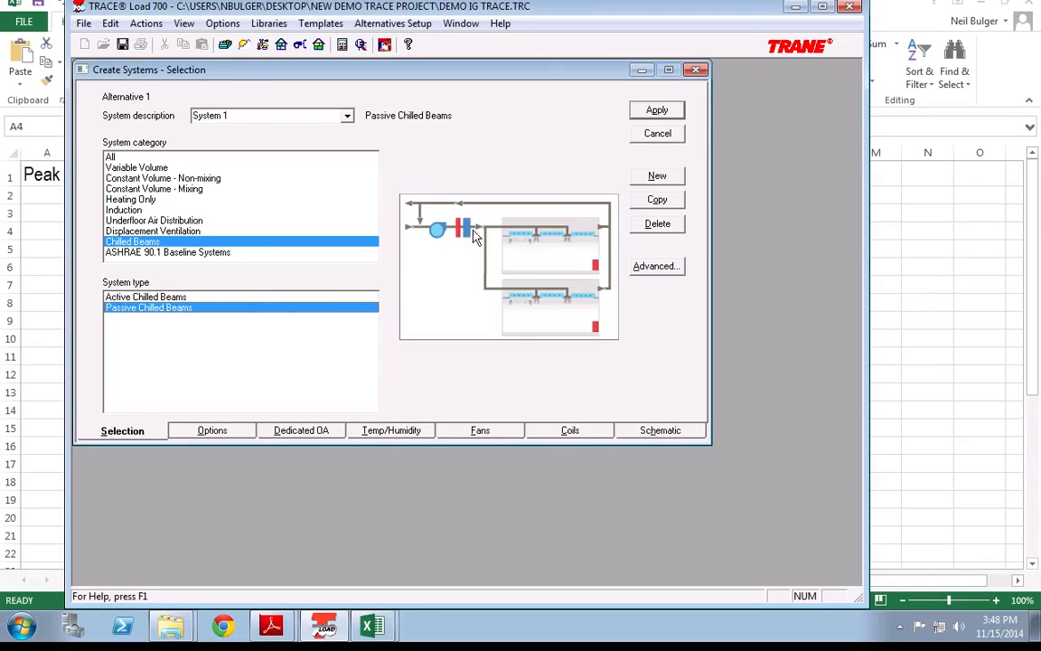
click(561, 336)
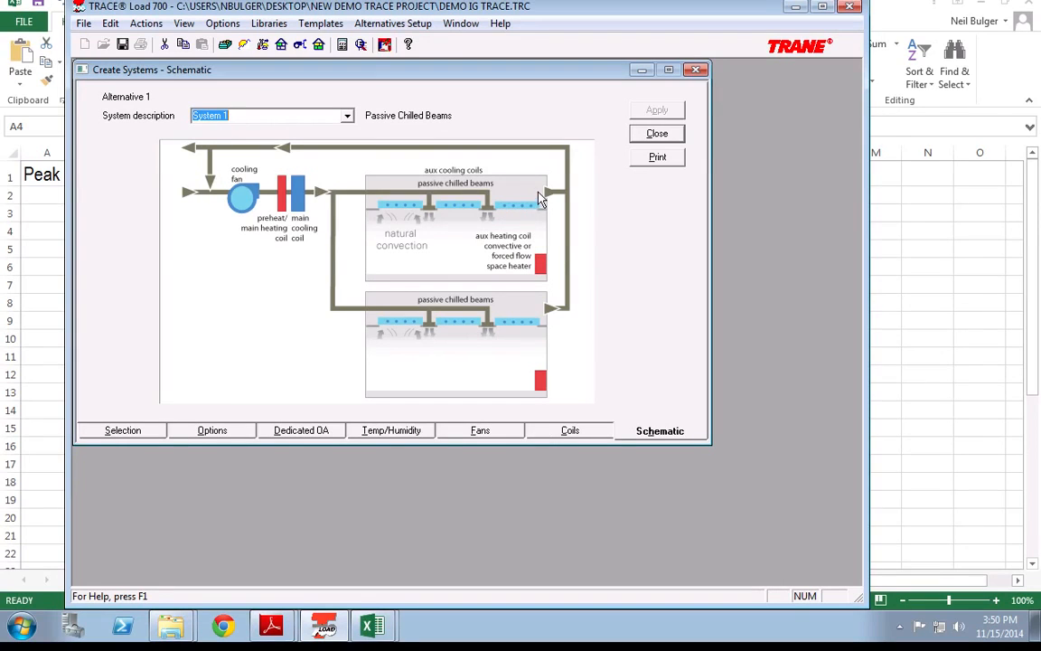
Set the auxiliary cooling capacity units to Btuh/(ft2 of floor area), enter a capacity of 18, and apply
click(546, 435)
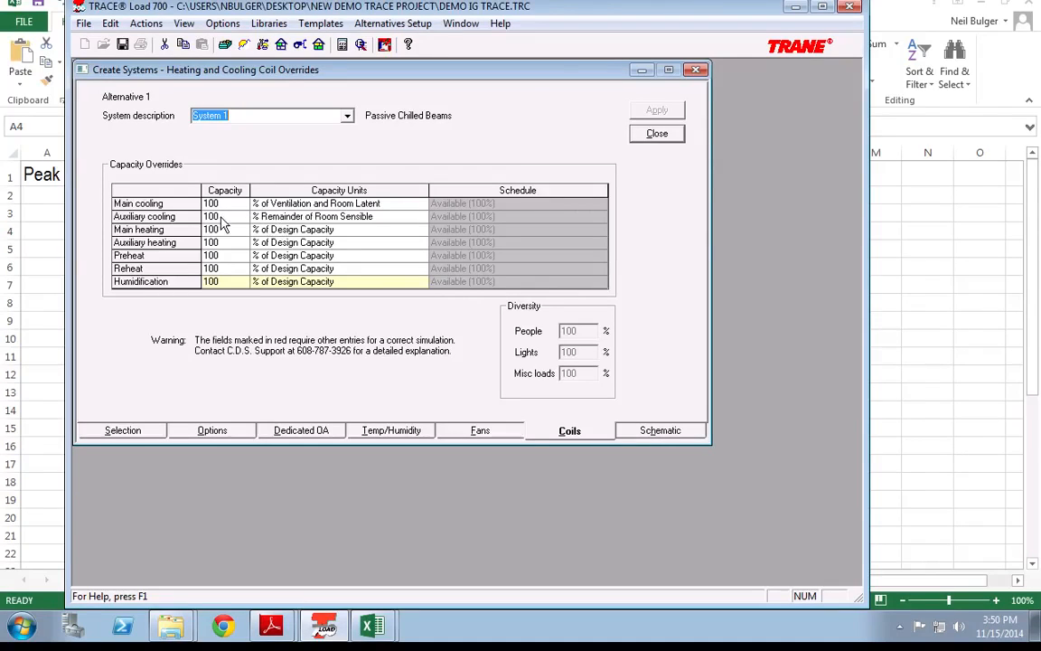
click(275, 205)
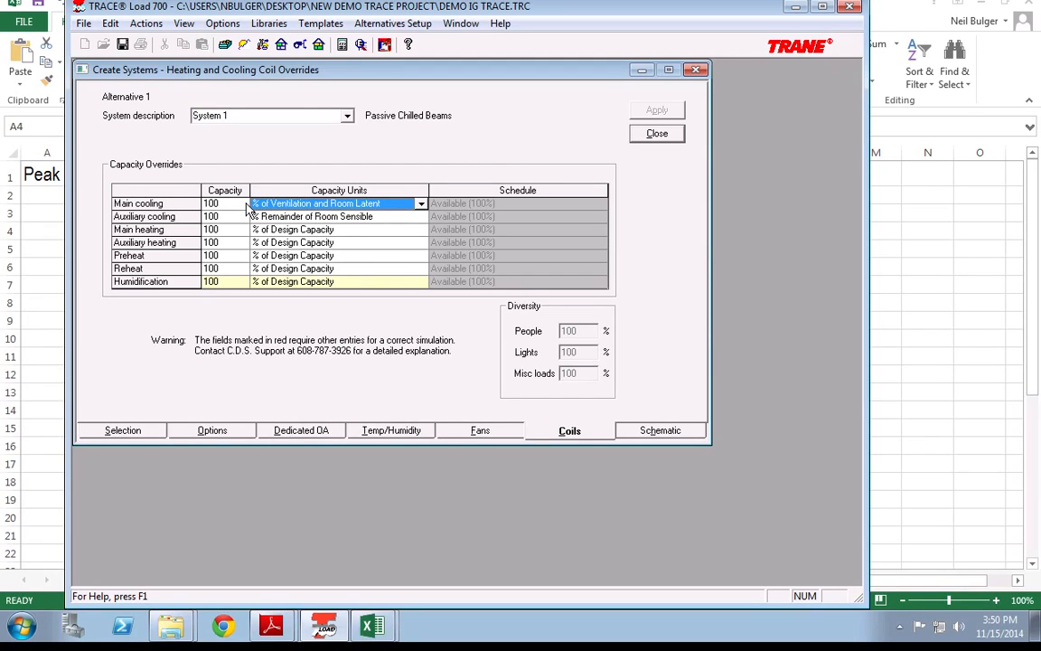
click(329, 219)
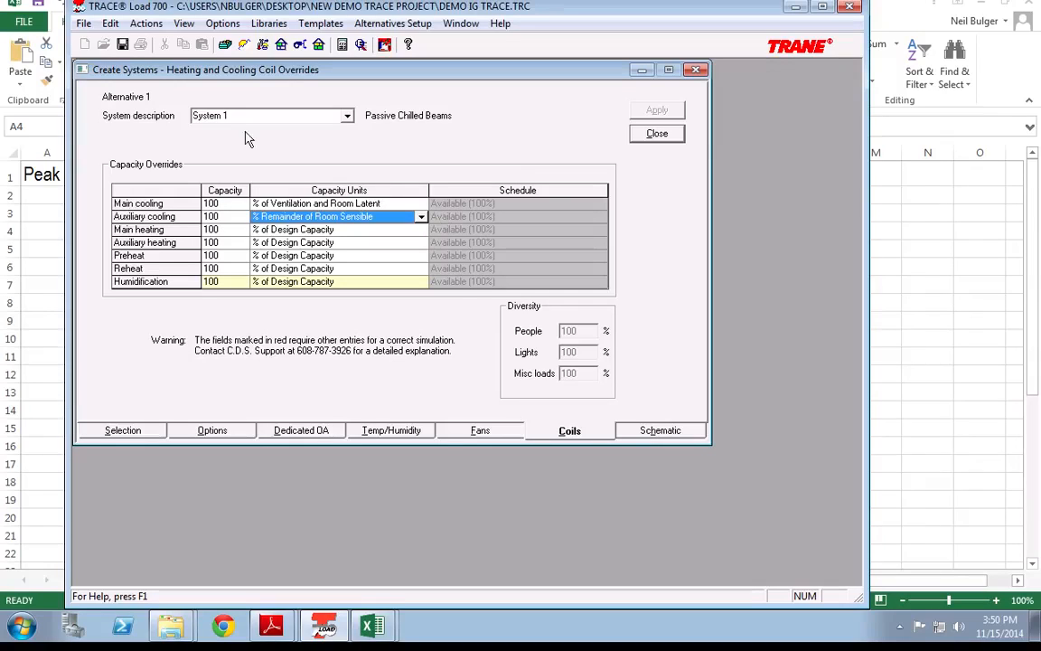
click(420, 219)
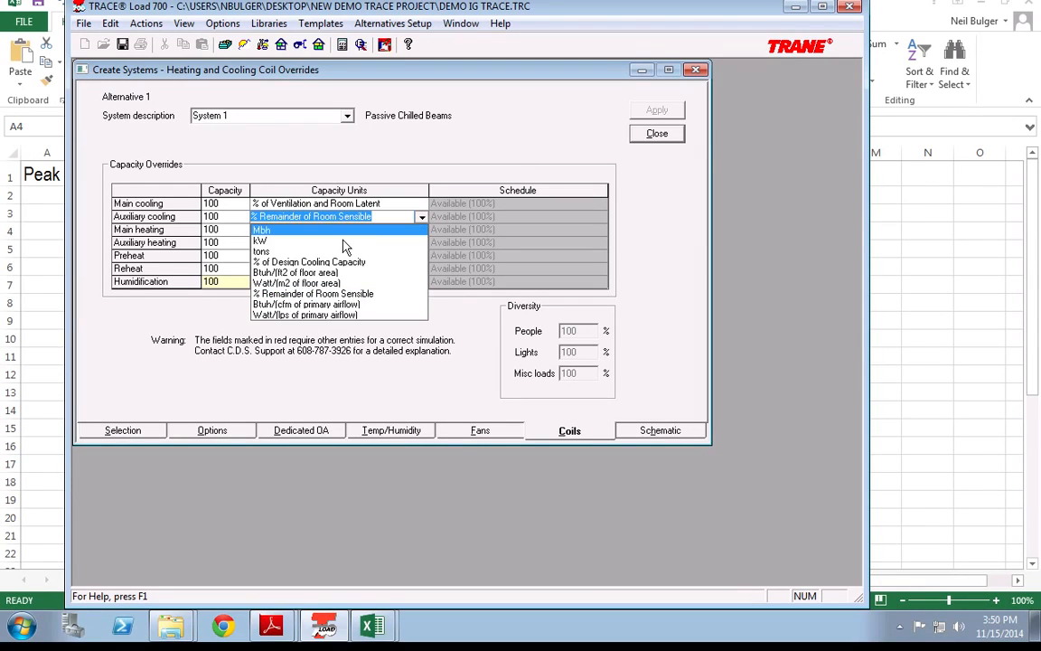
click(285, 273)
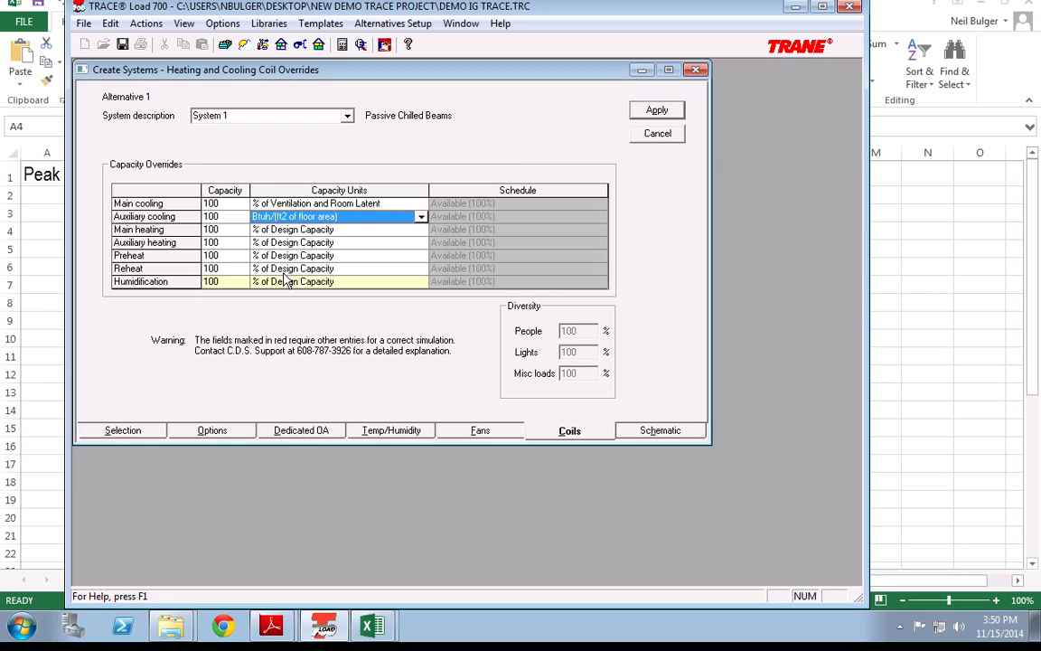
click(223, 219)
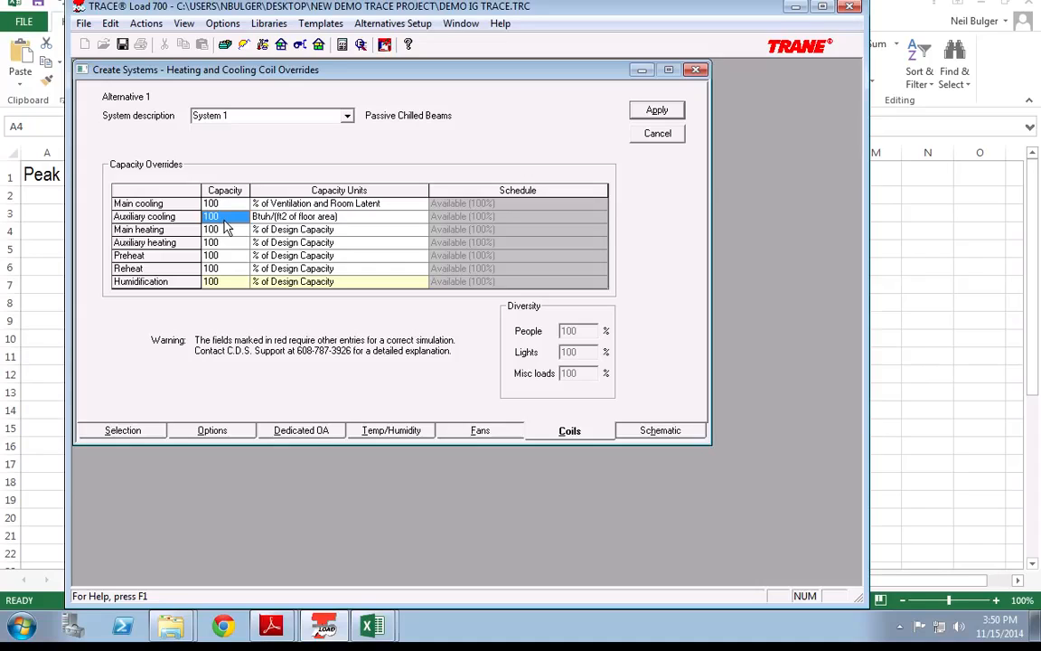
text(18)
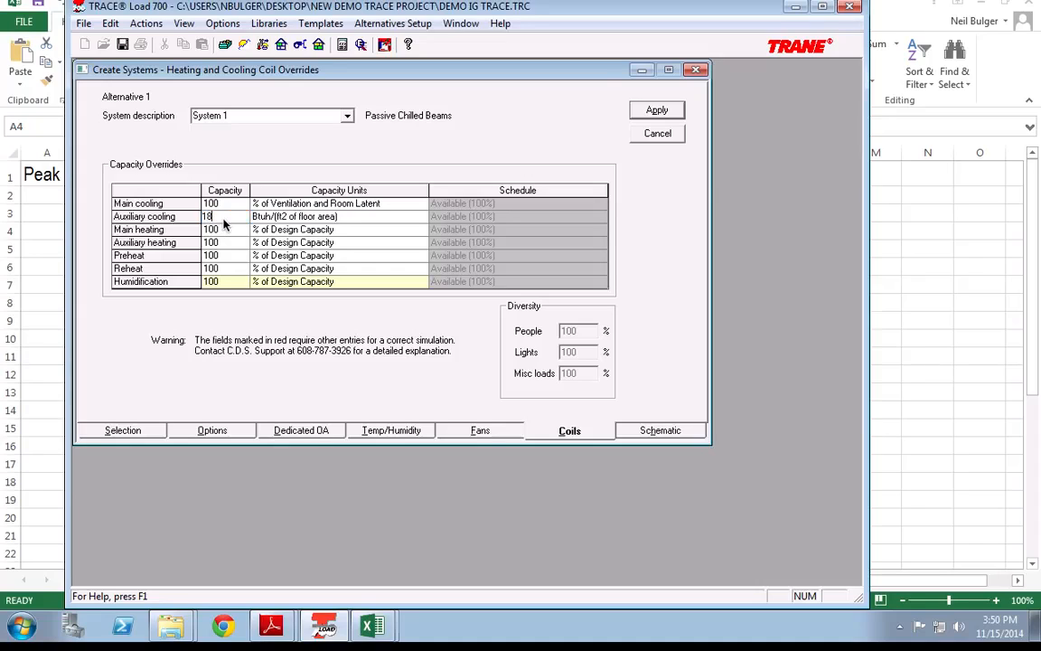
click(639, 112)
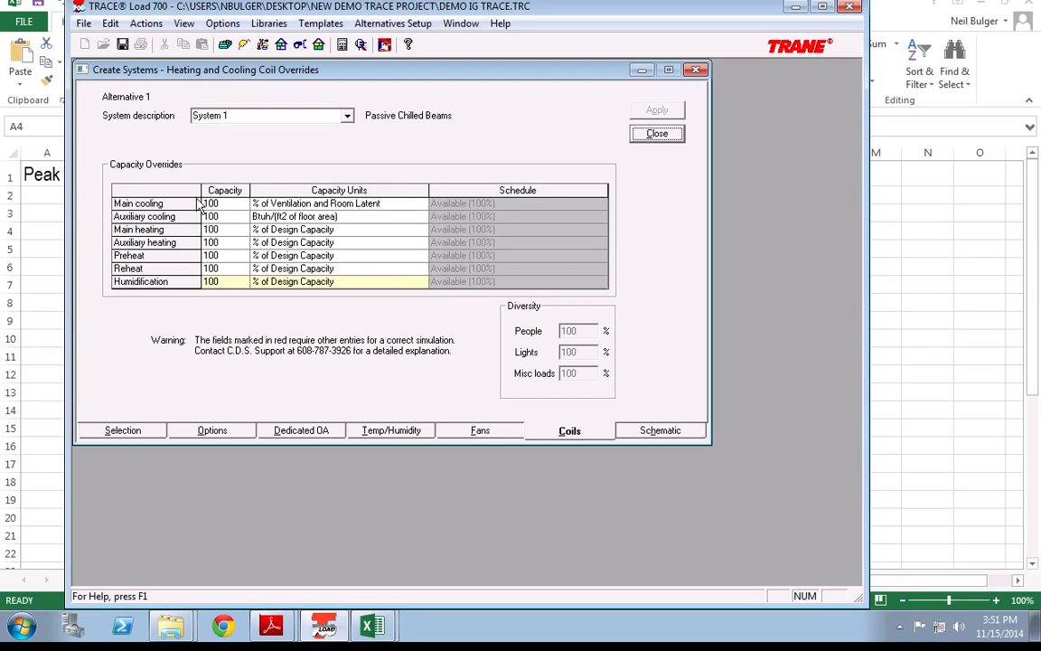
Set the main cooling capacity units to % of Design minus Aux Capacity and apply the override
click(265, 216)
click(291, 203)
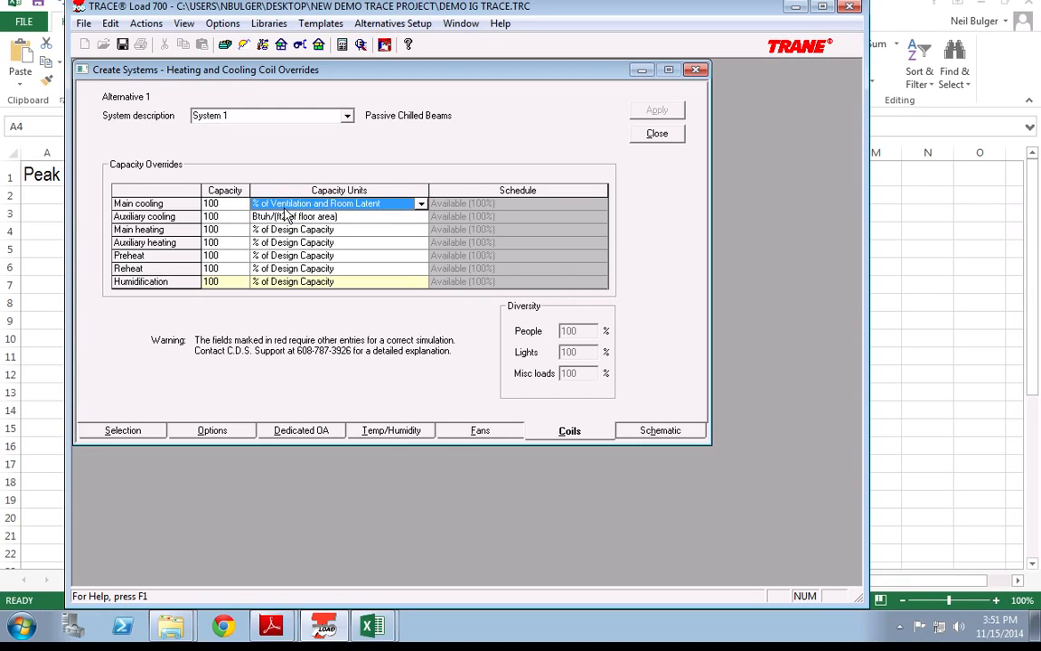
click(421, 204)
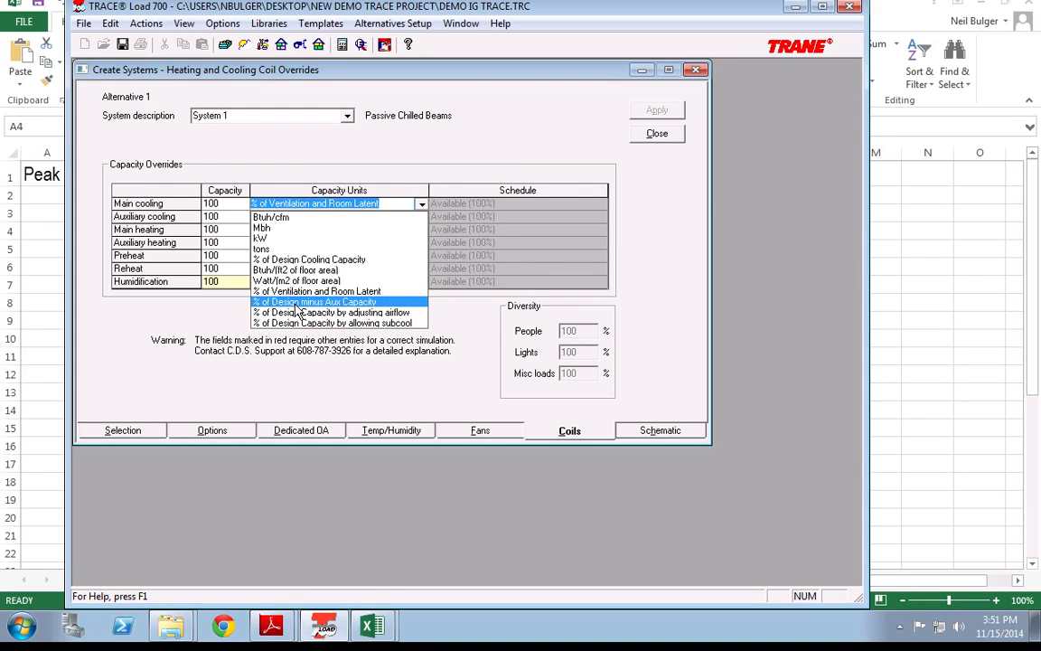
click(298, 303)
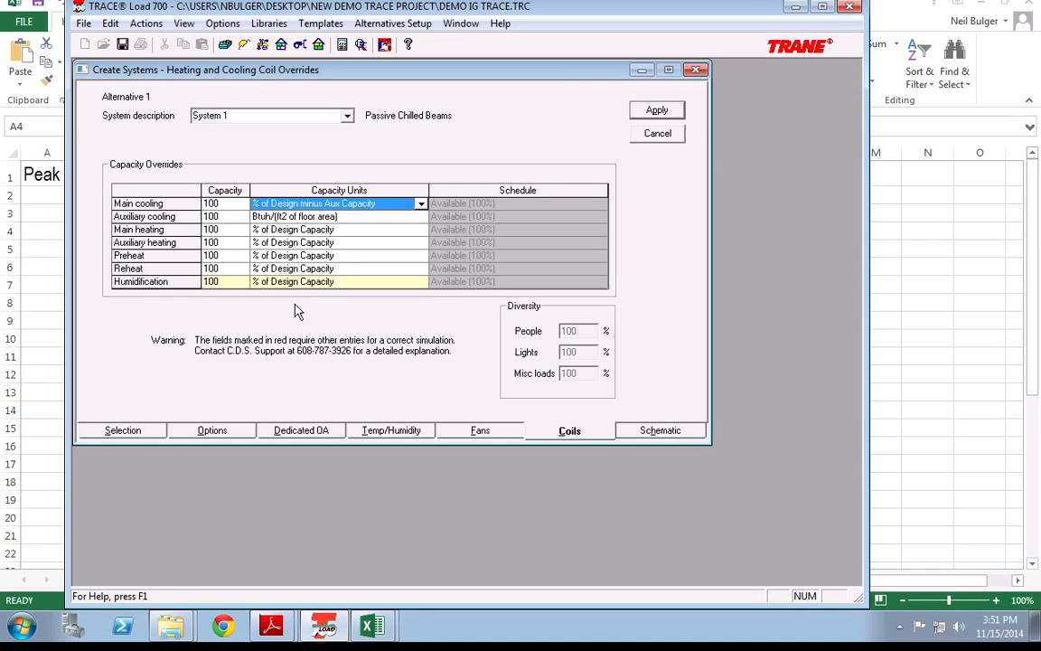
click(657, 110)
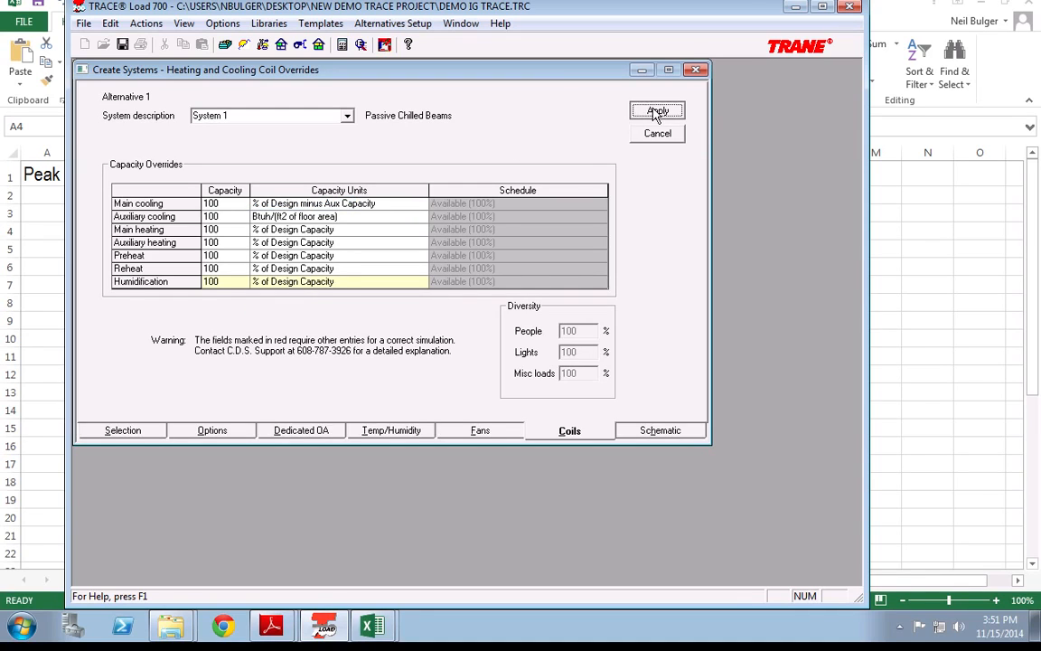
Enter 18 again as the auxiliary cooling capacity and apply the override
click(243, 218)
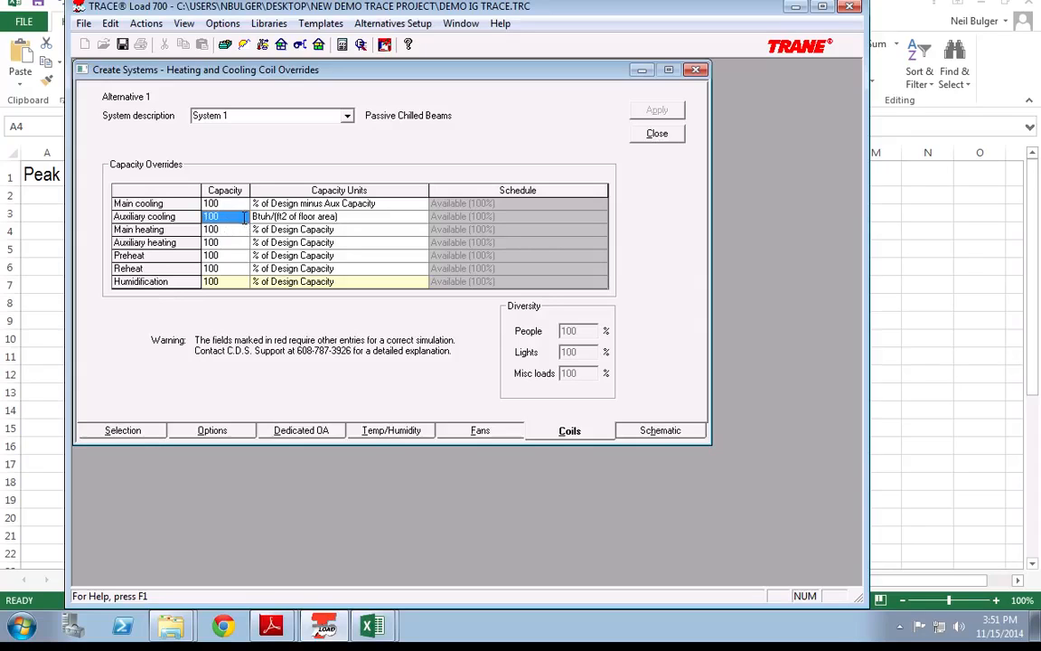
text(18)
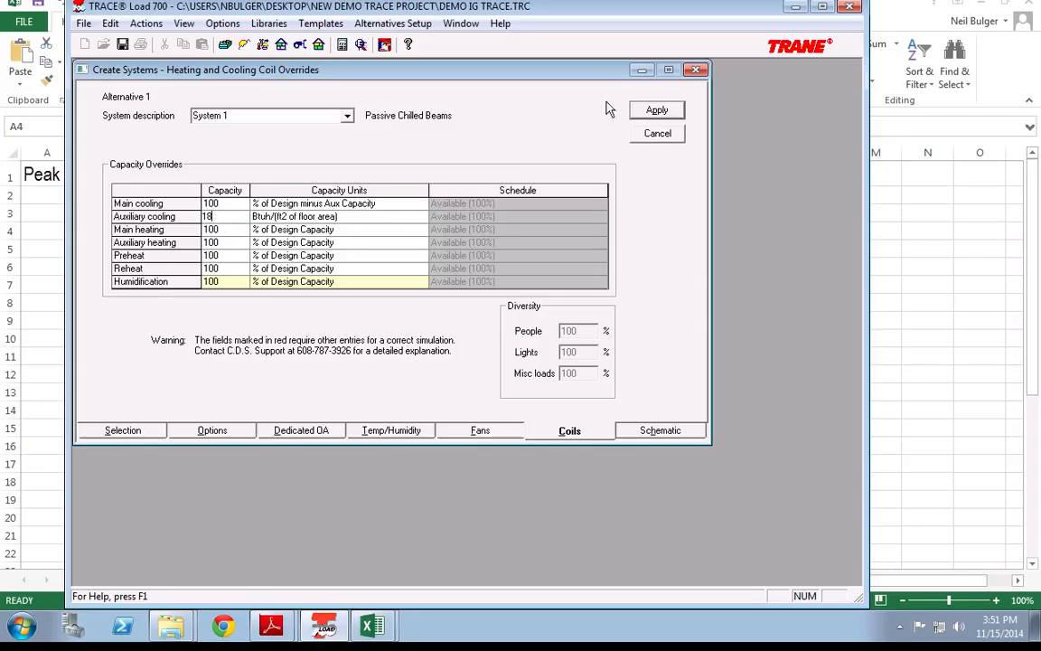
click(657, 109)
Review the coil capacity overrides for main heating, preheat, auxiliary heating, and main and auxiliary cooling
click(271, 230)
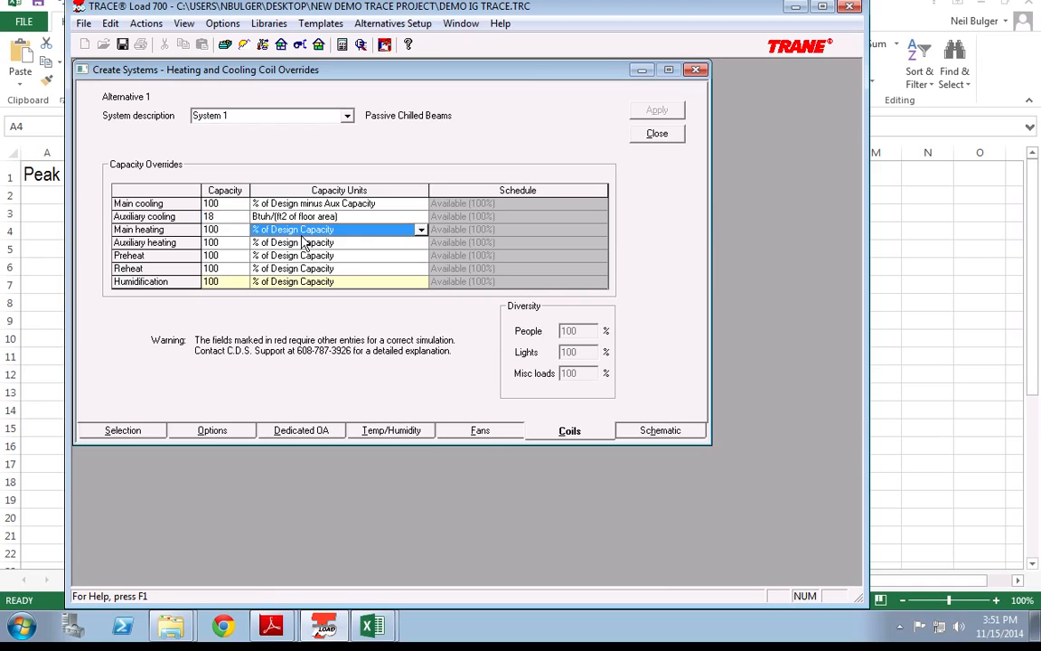
click(271, 255)
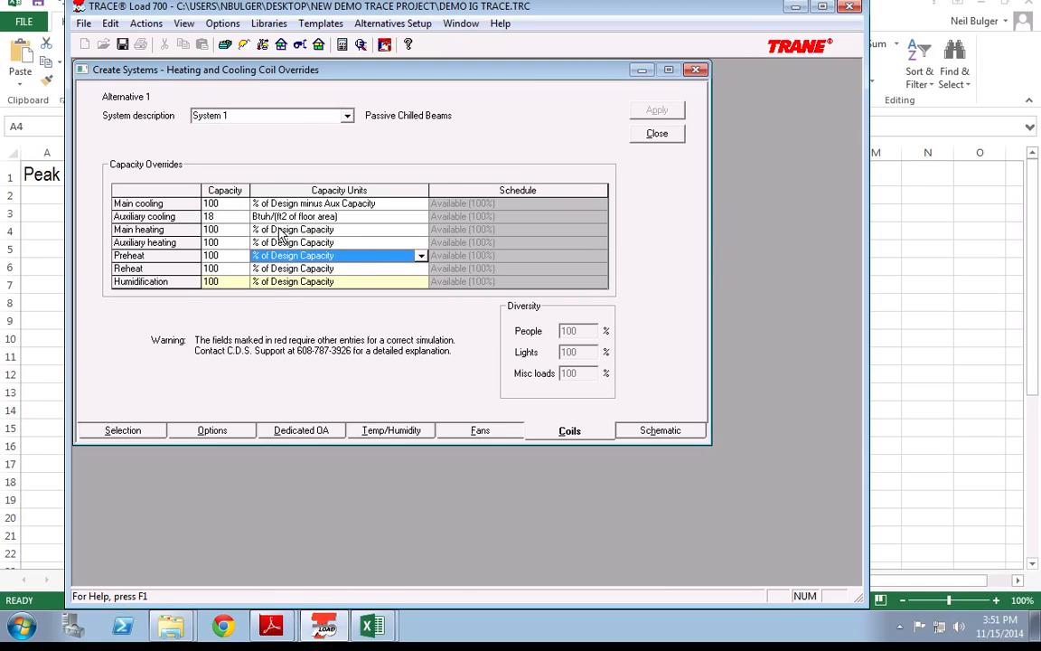
click(289, 242)
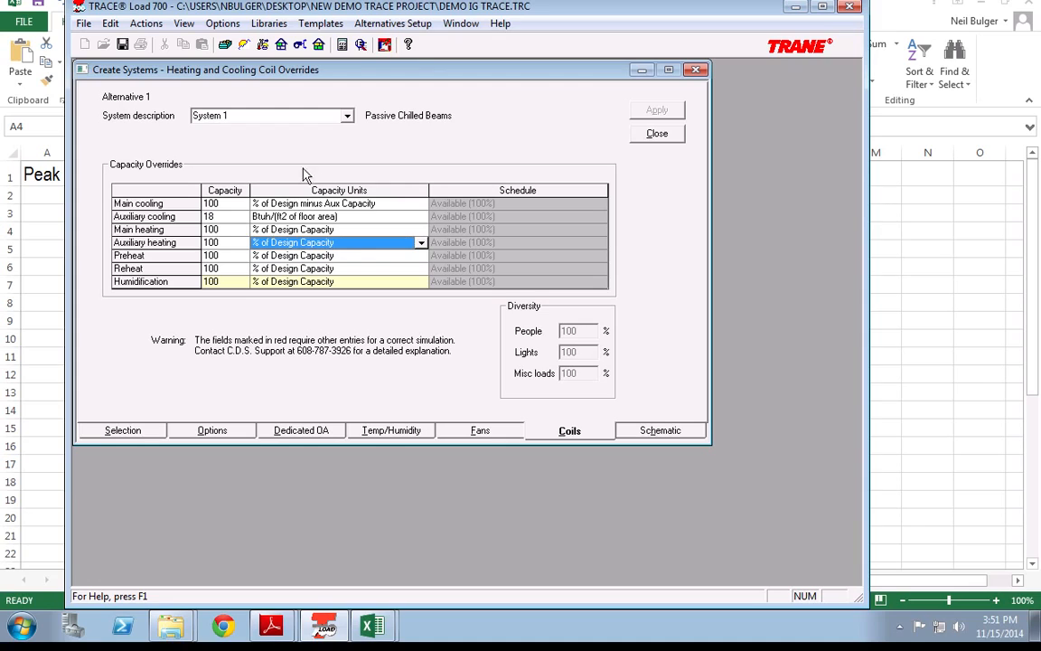
click(303, 216)
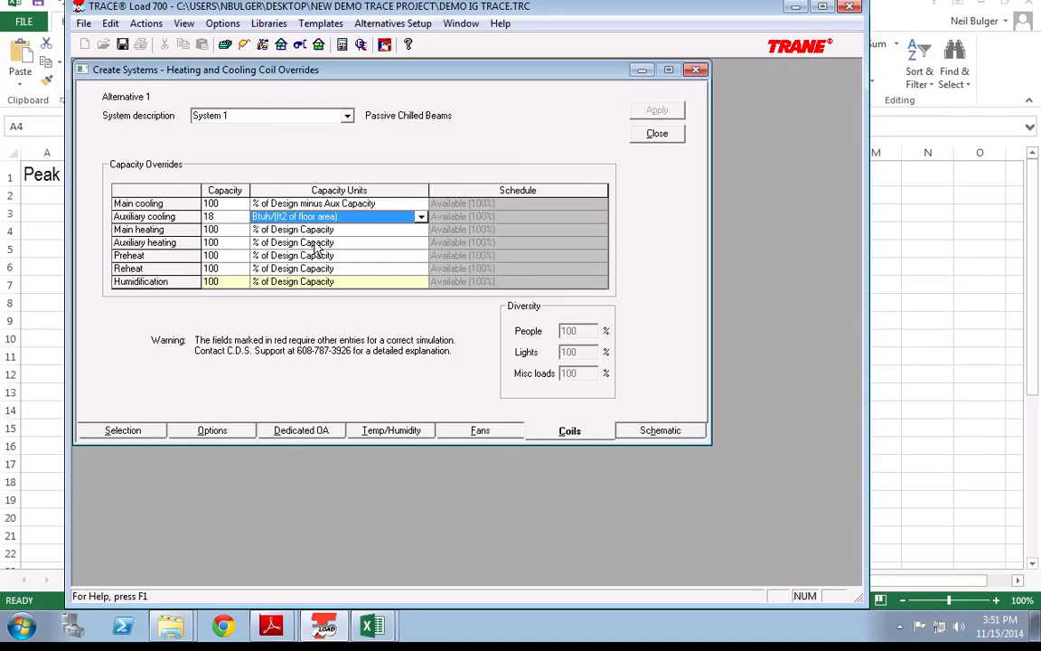
click(242, 231)
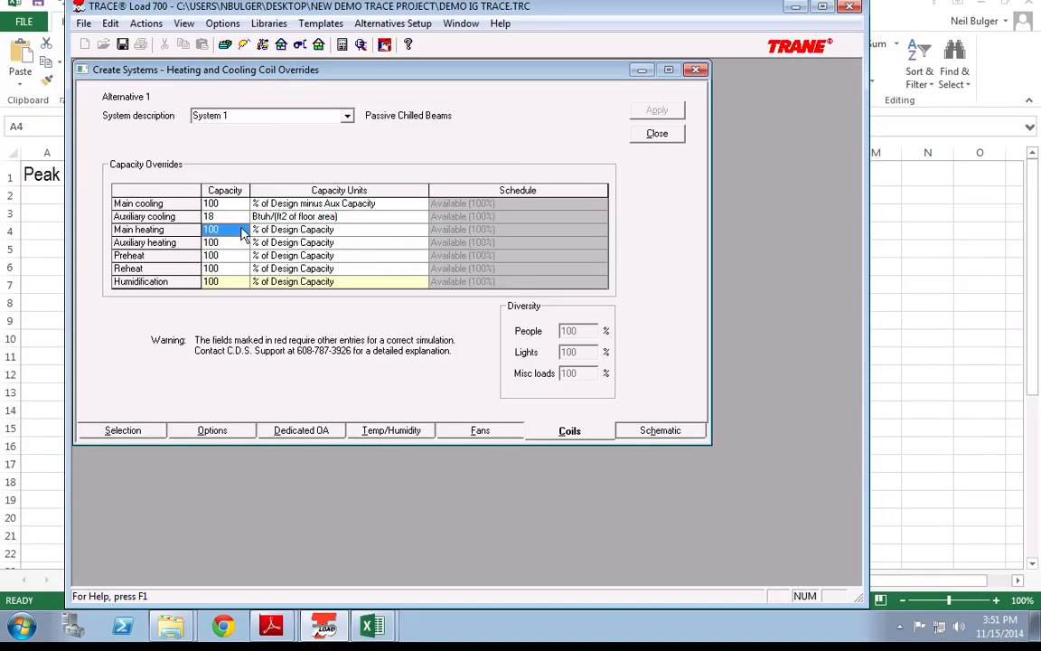
click(226, 216)
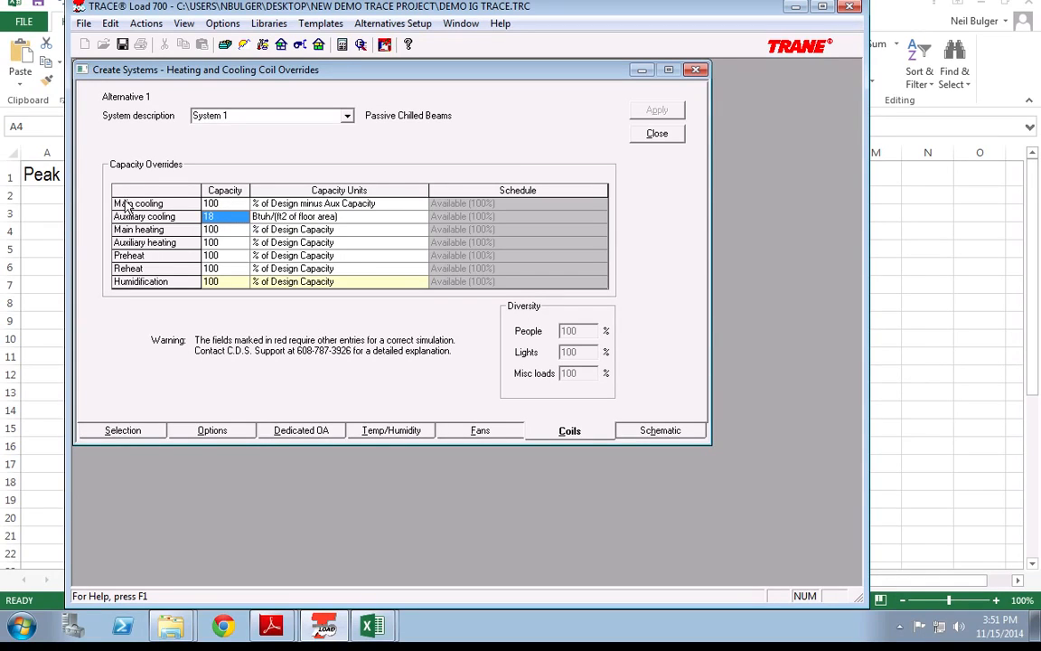
click(254, 204)
click(238, 217)
Compare the passive chilled beam schematic with the coil overrides, checking the auxiliary cooling capacity and units
click(651, 431)
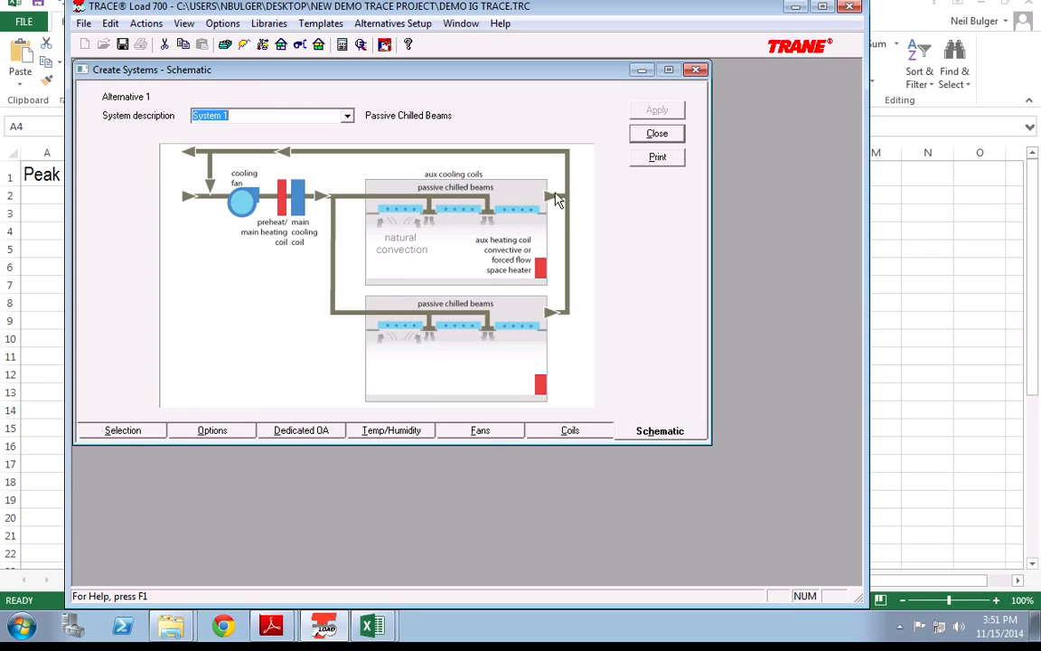
click(549, 432)
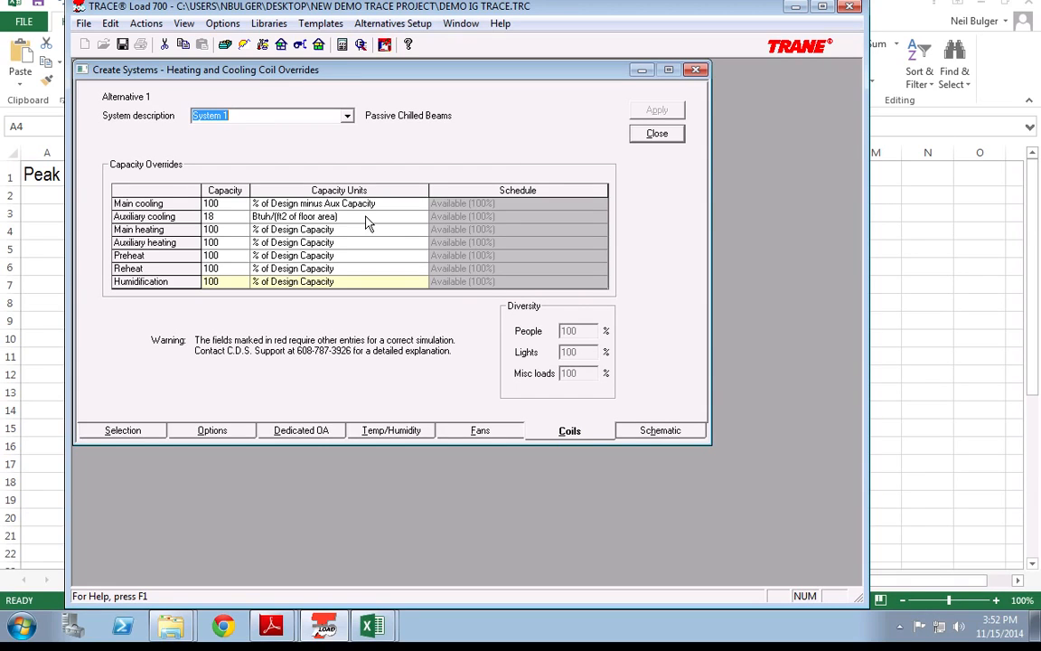
click(660, 433)
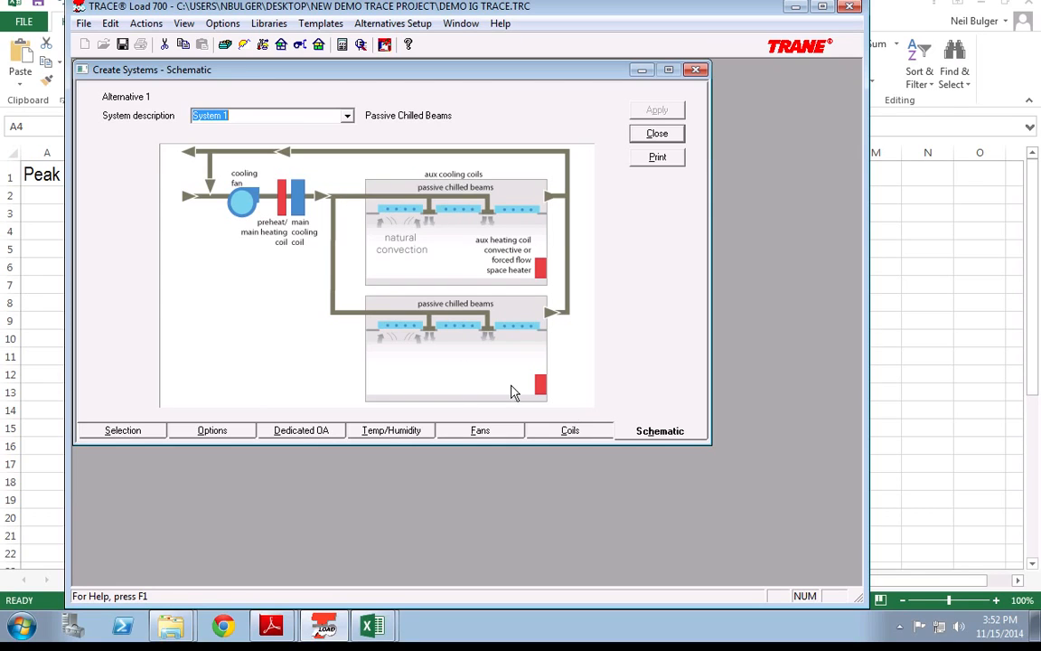
click(576, 430)
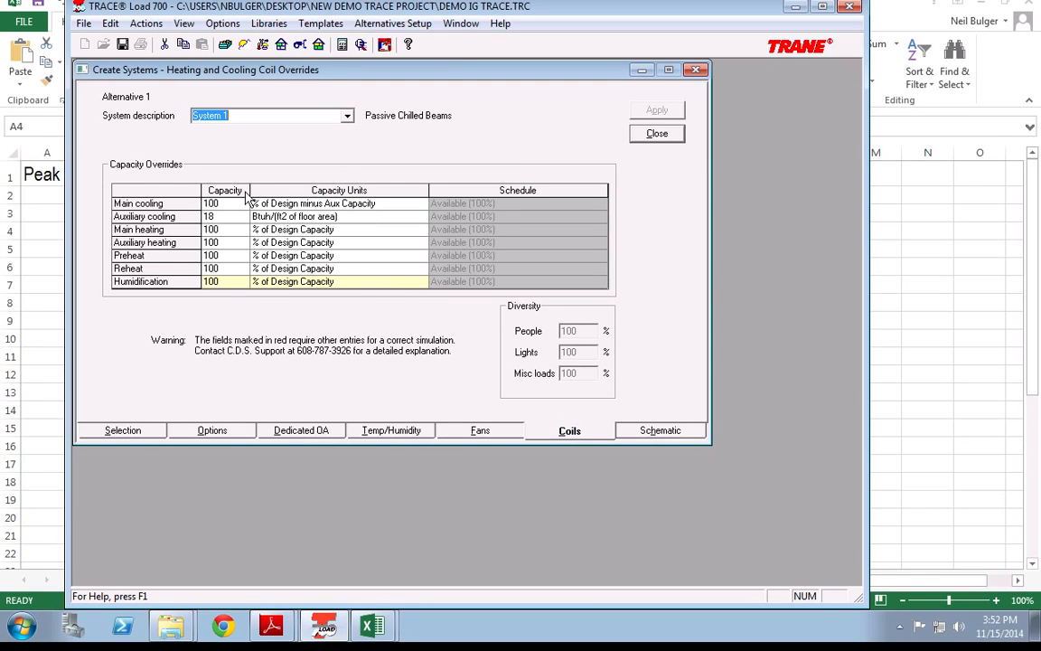
click(226, 219)
click(269, 218)
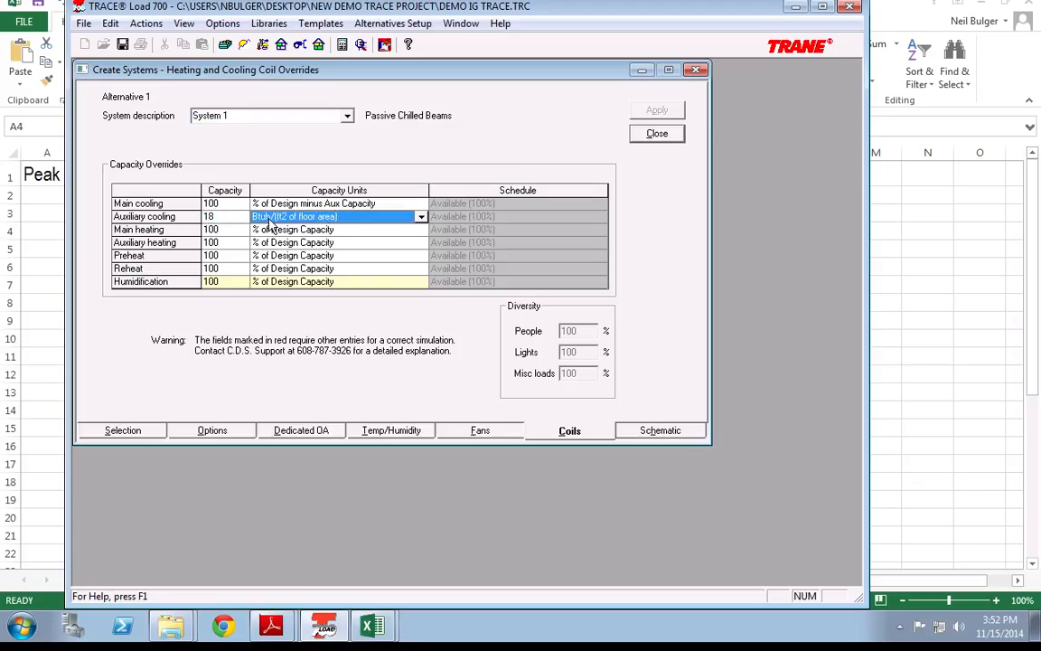
Review the main cooling, auxiliary cooling and main heating capacity overrides, view the passive chilled beam diagram, and close the system
click(234, 218)
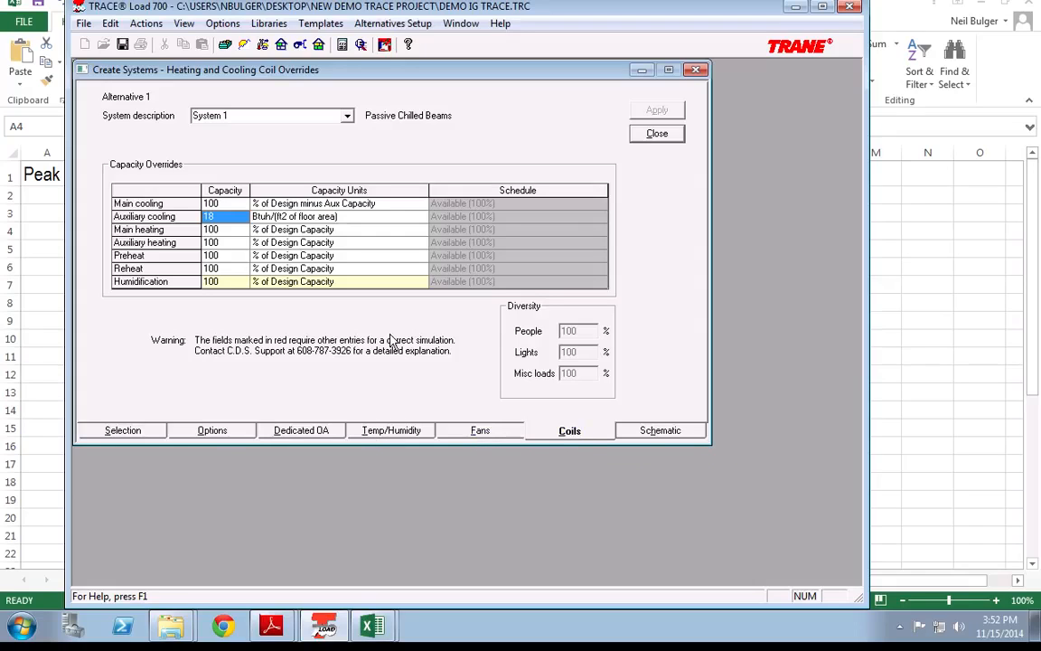
click(258, 217)
click(268, 231)
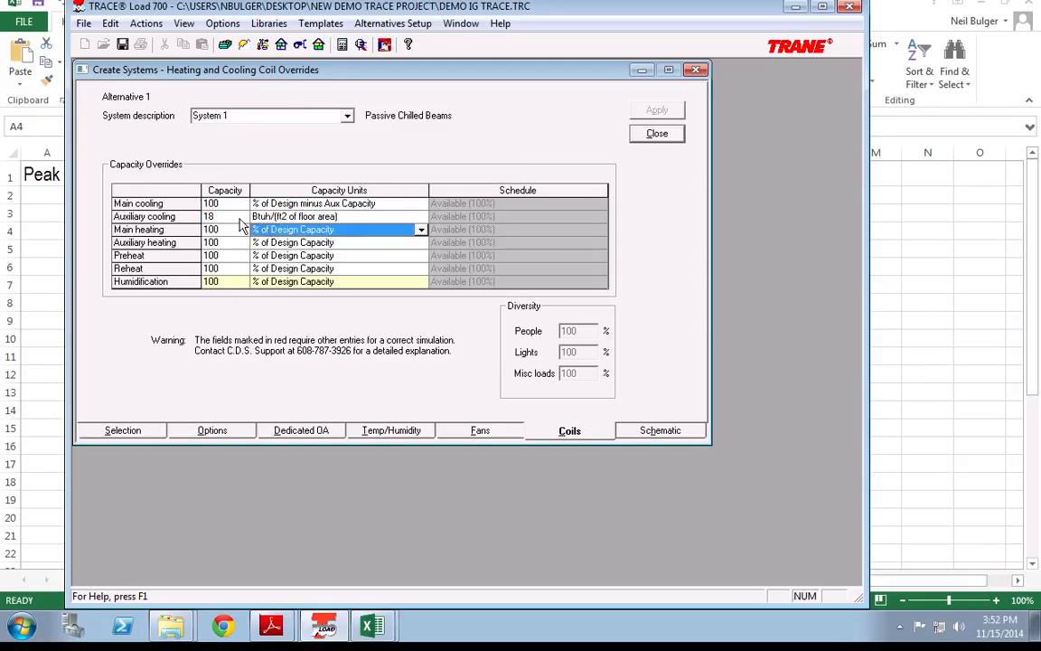
click(236, 218)
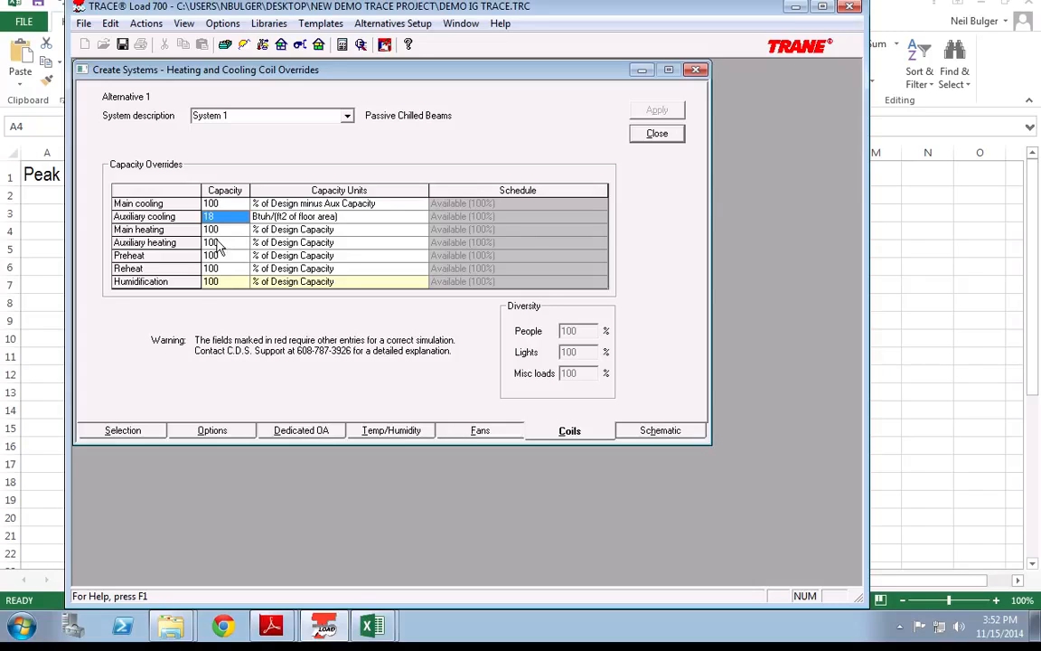
click(224, 231)
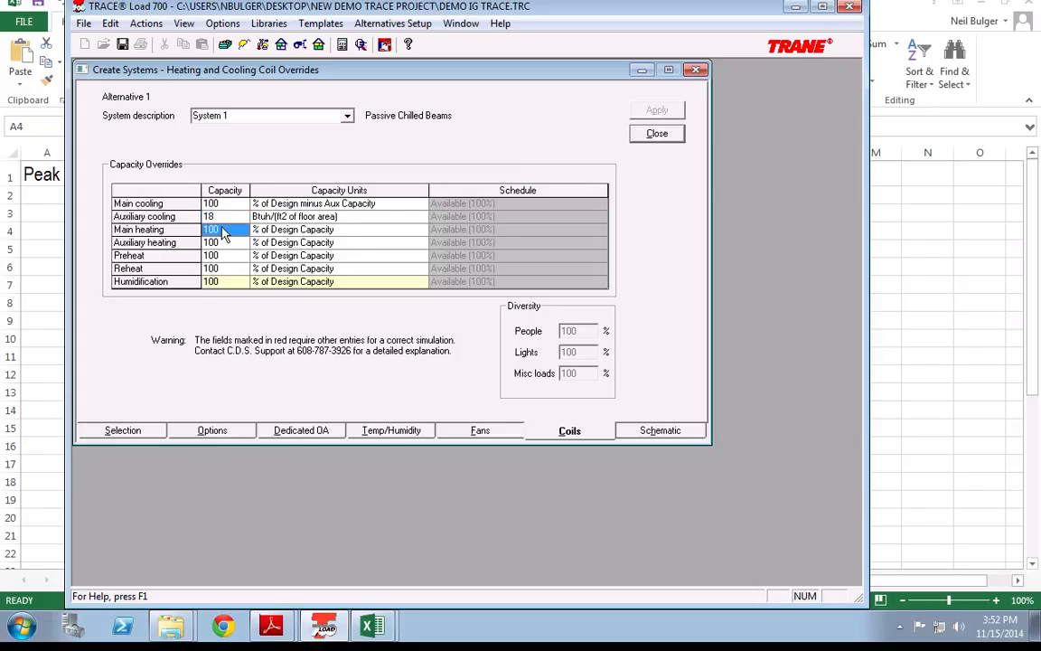
click(238, 220)
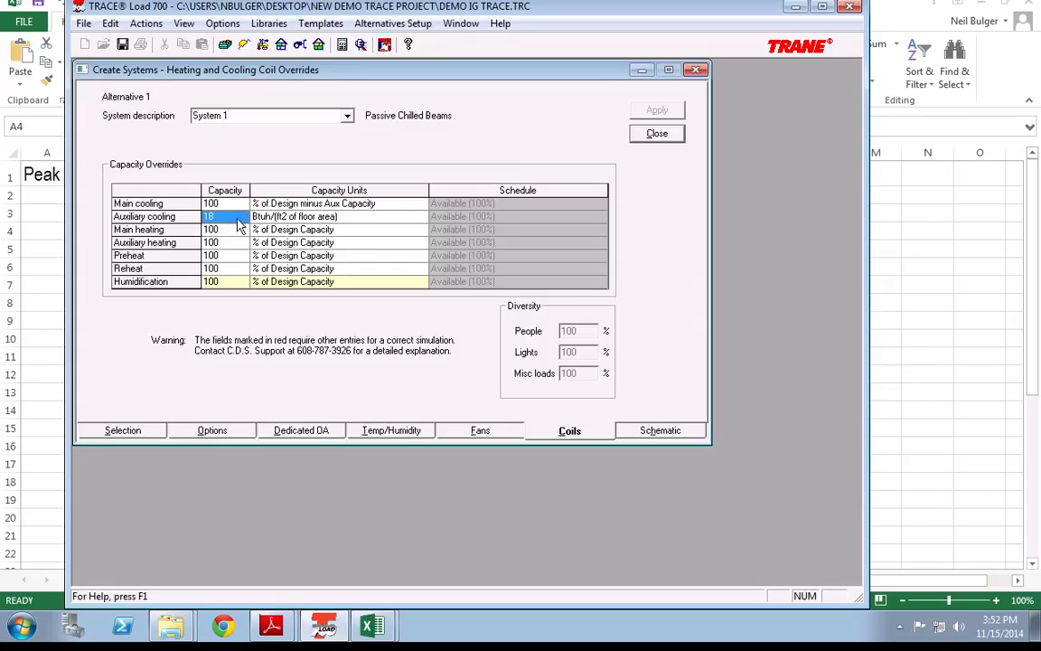
click(236, 204)
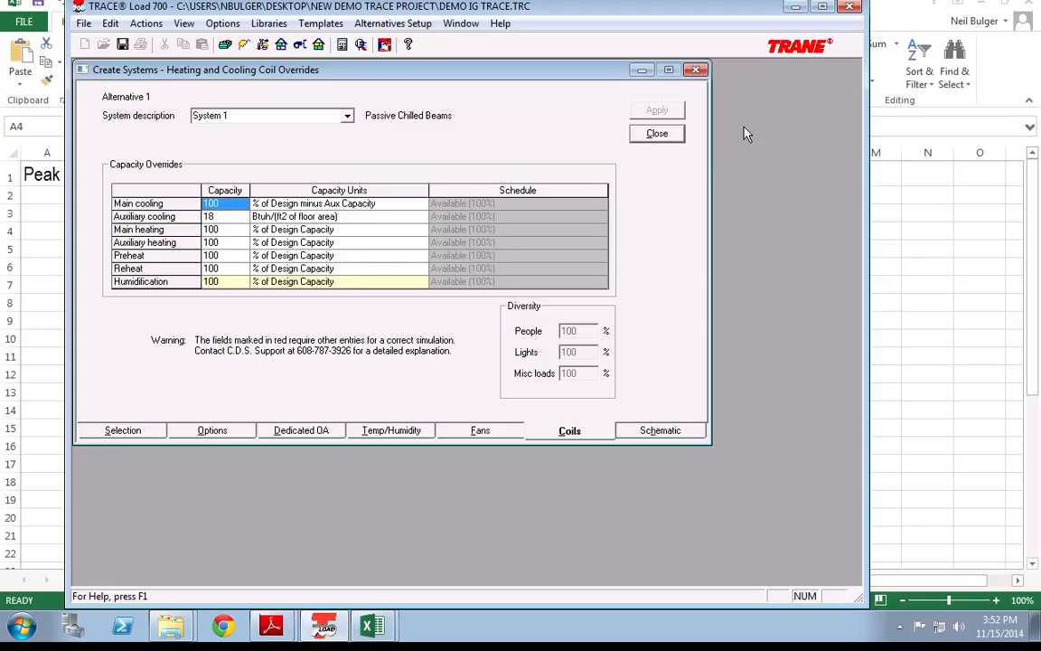
click(246, 221)
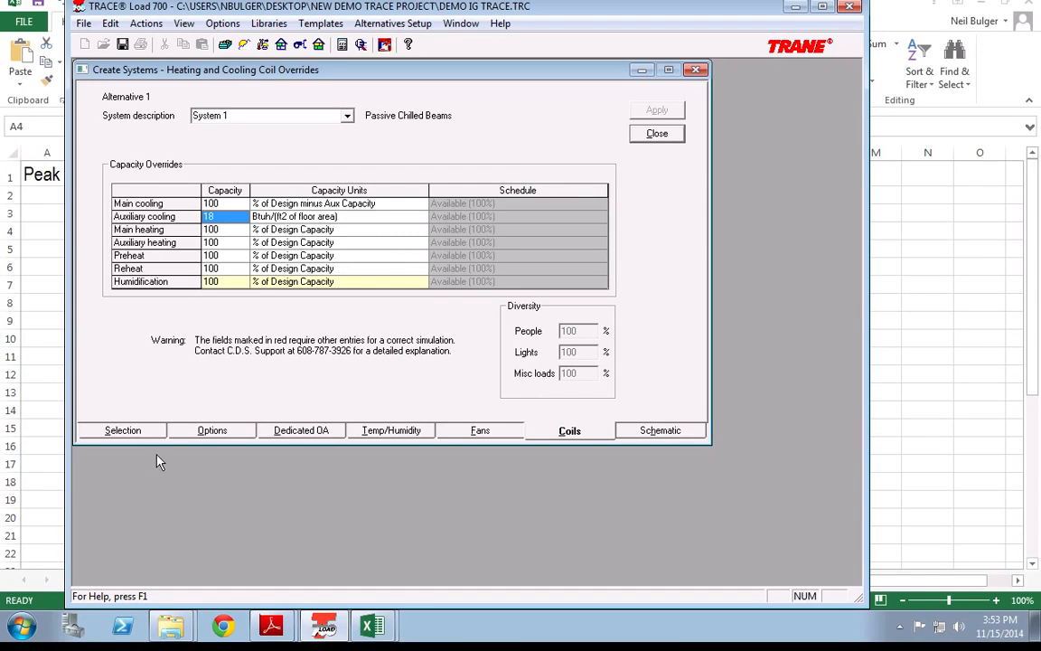
click(135, 431)
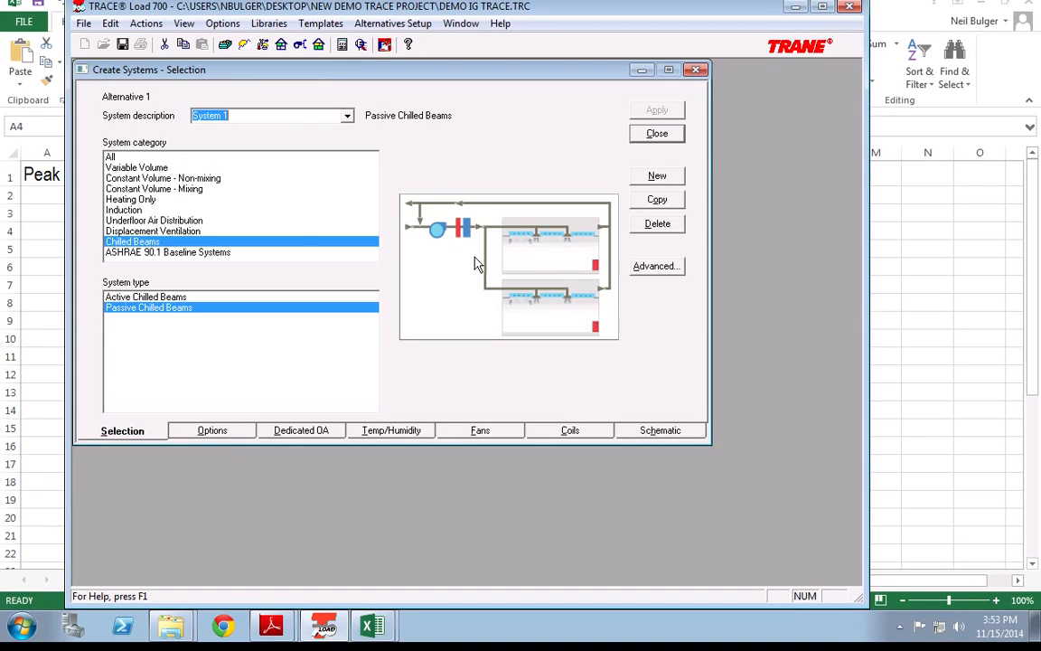
click(643, 132)
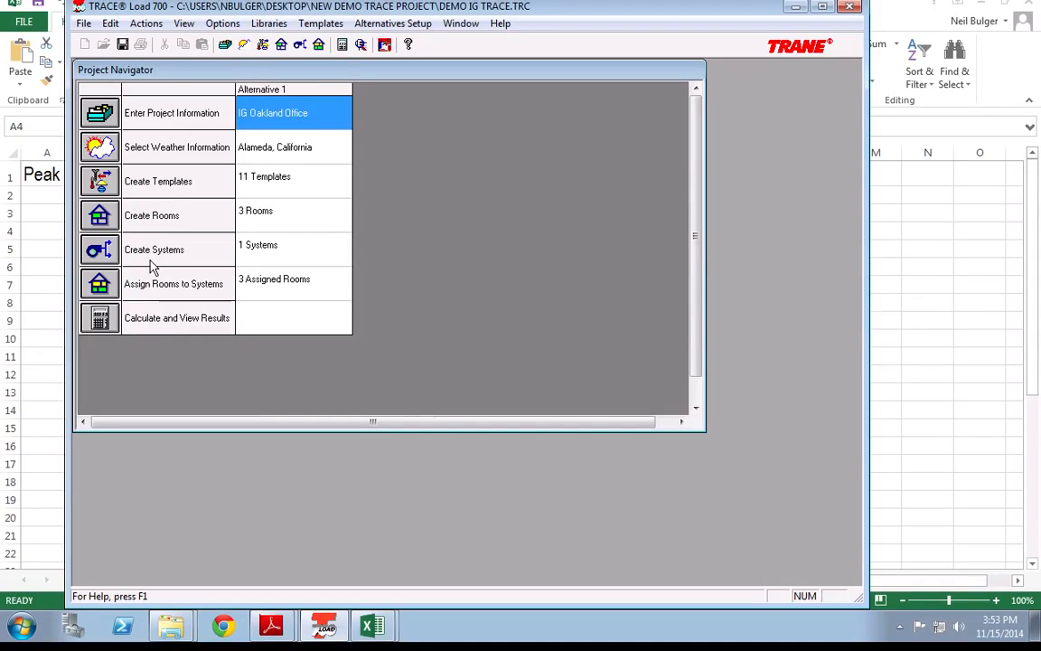
Reopen the system setup, list all system categories, and set System 1 to the Variable Refrigerant Volume type
click(98, 246)
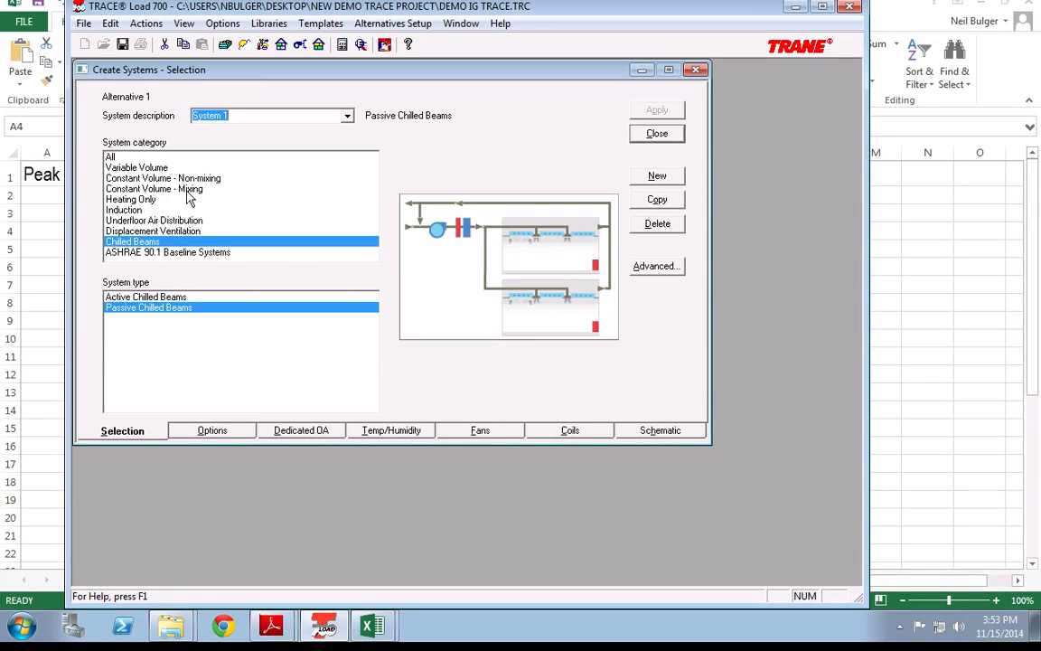
click(121, 159)
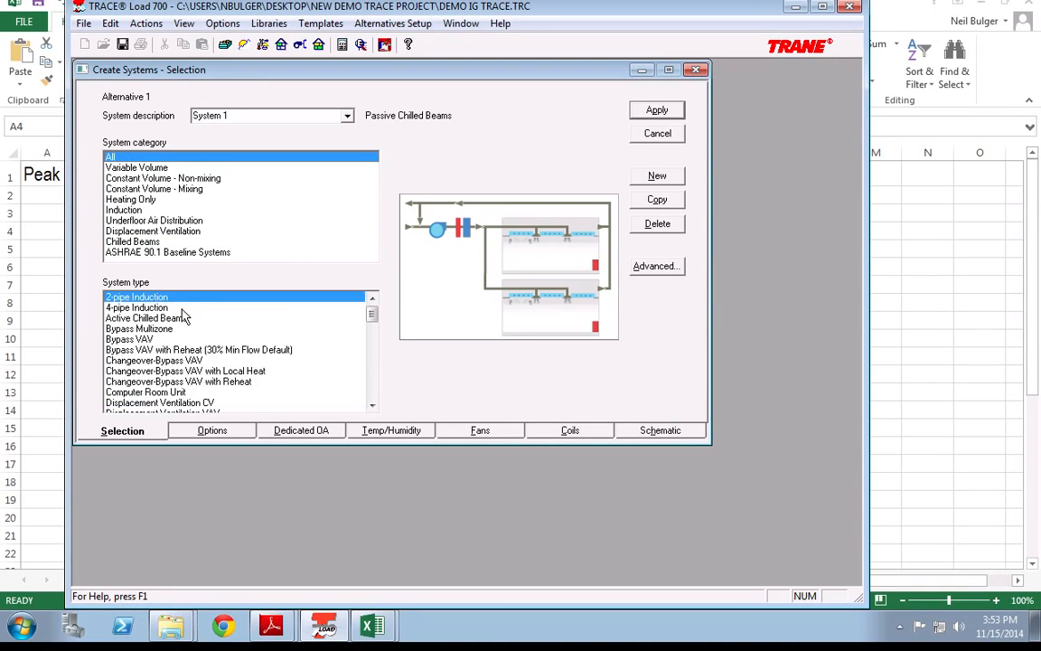
click(213, 308)
scroll(184, 341, down, 12)
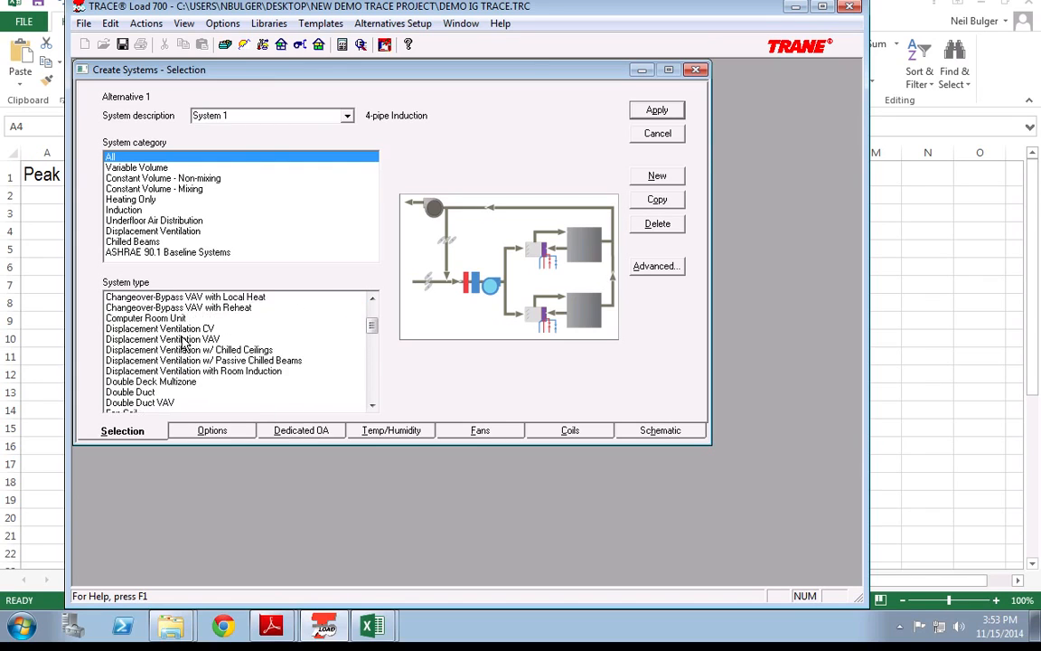
scroll(184, 342, down, 4)
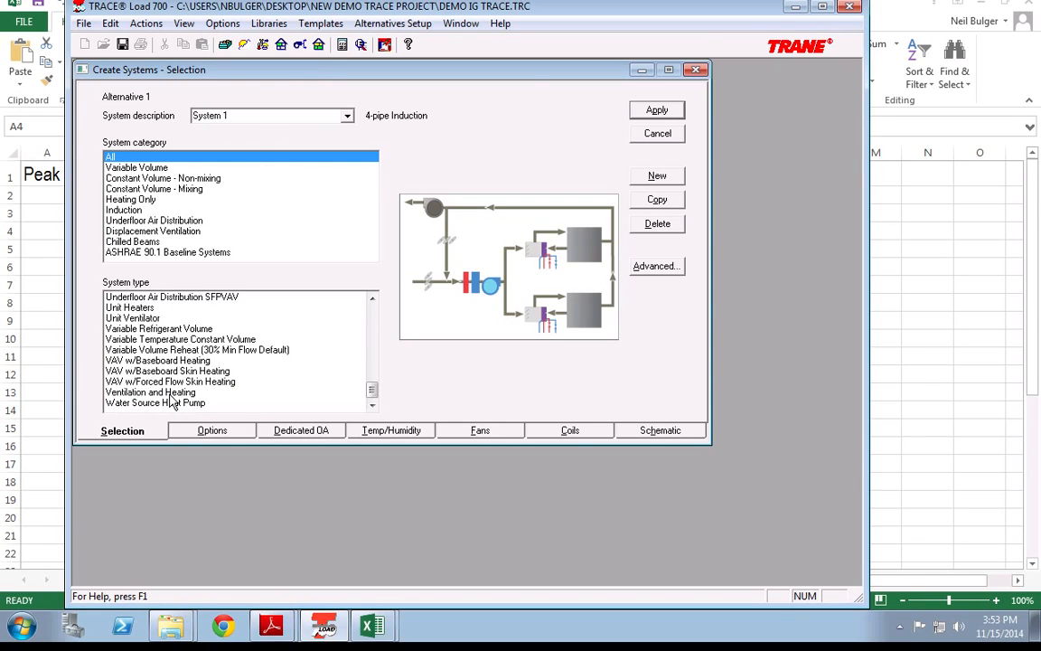
click(158, 329)
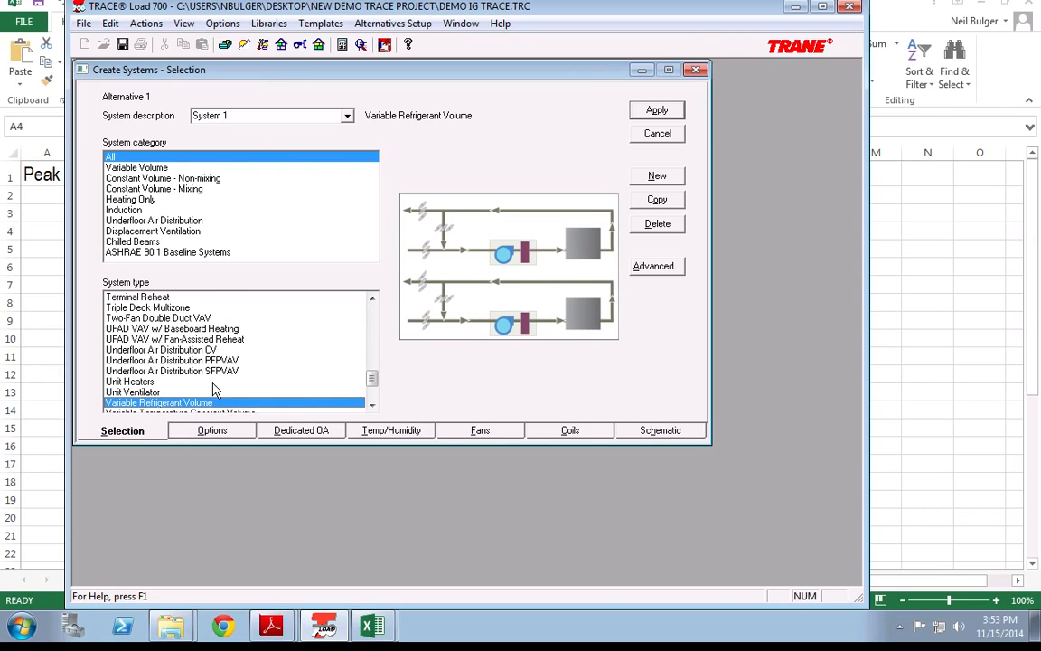
scroll(215, 389, down, 1)
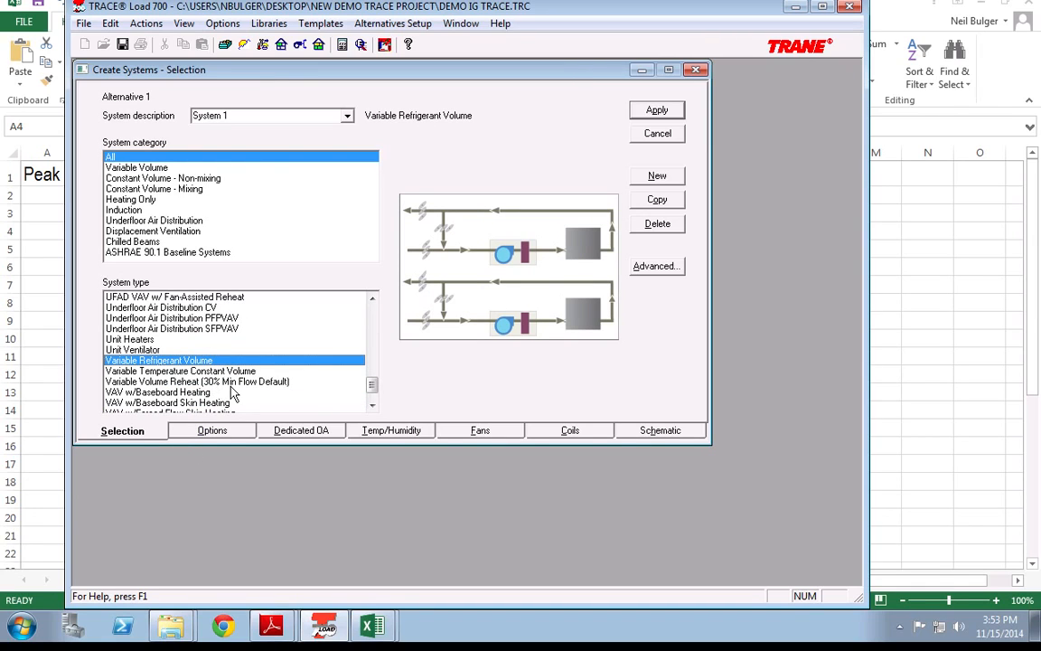
Examine the variable refrigerant system's coil overrides and auxiliary coil settings in the advanced options, leaving them without changes
click(569, 431)
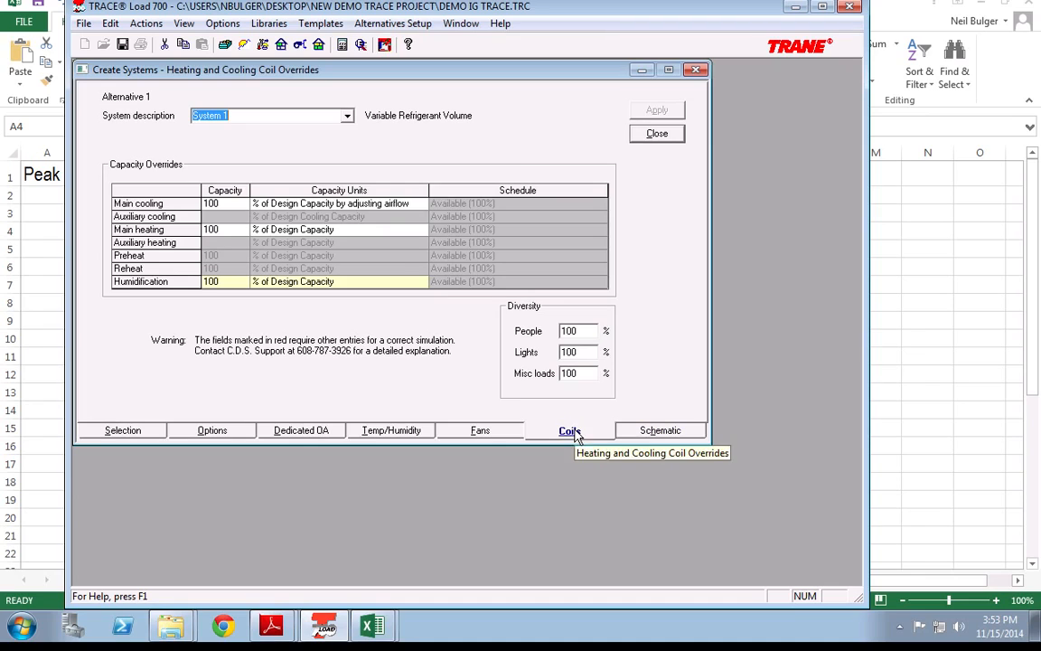
click(133, 433)
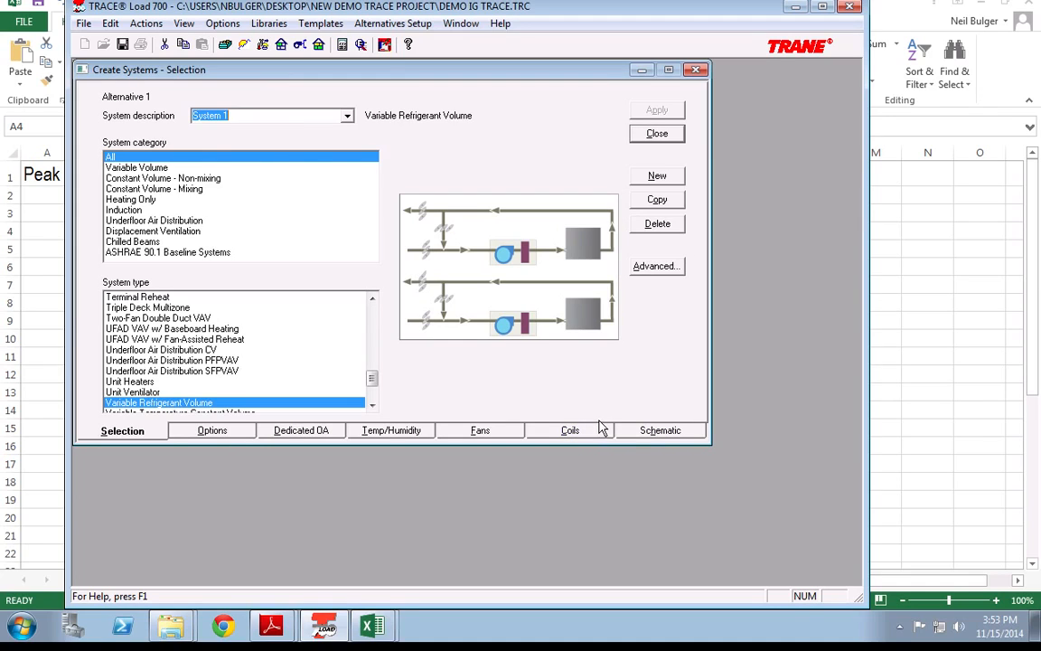
click(242, 434)
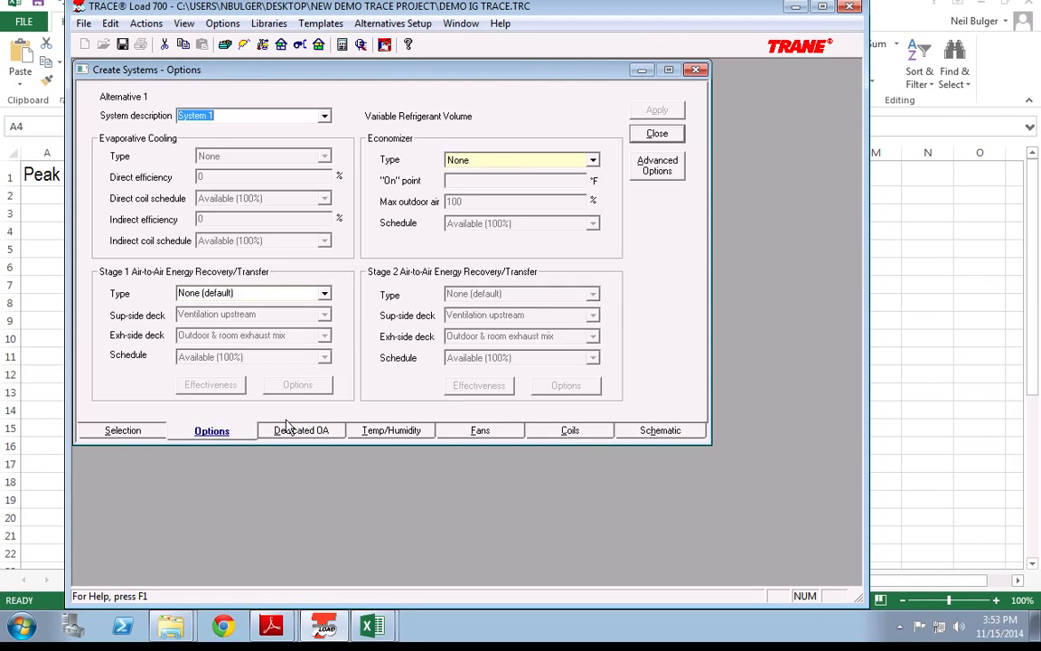
click(660, 176)
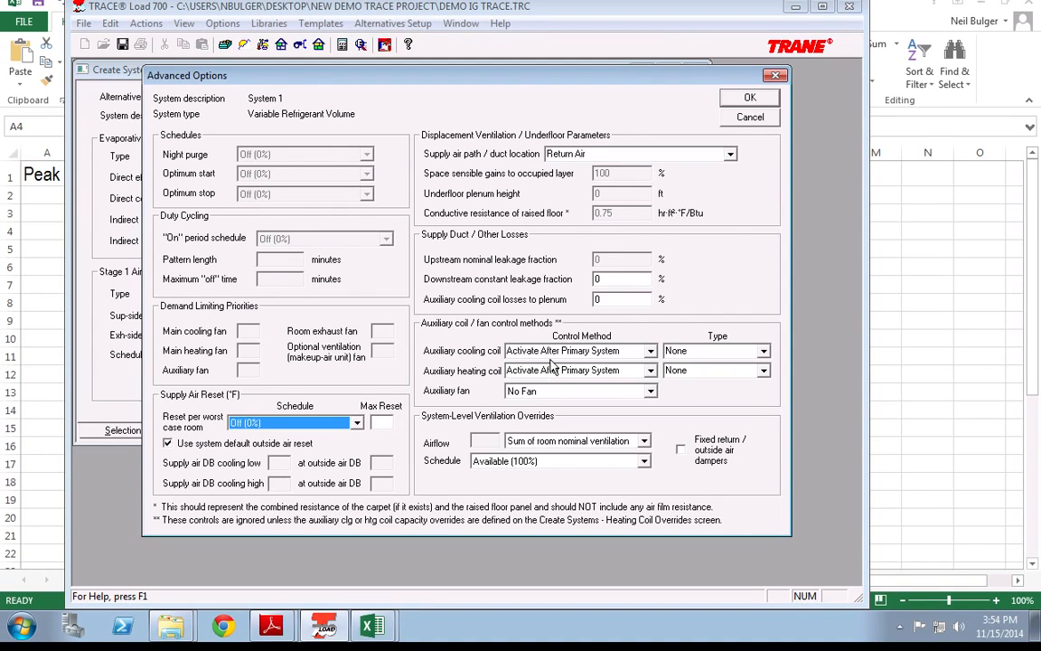
click(743, 119)
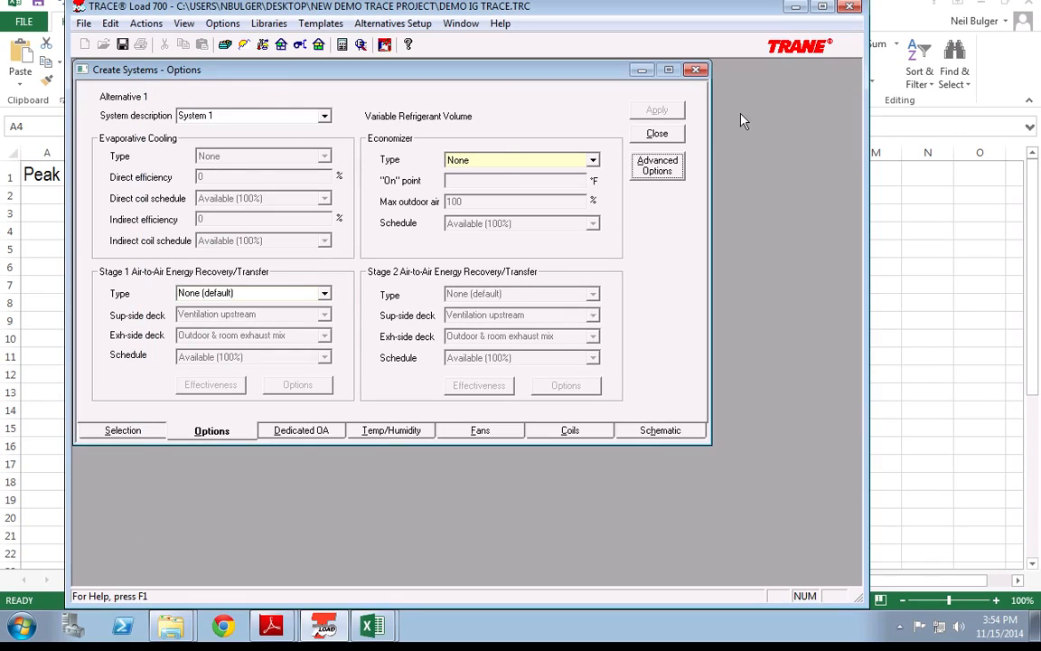
Change System 1 to Active Chilled Beams in the Chilled Beams category and acknowledge the zoning notice
click(123, 430)
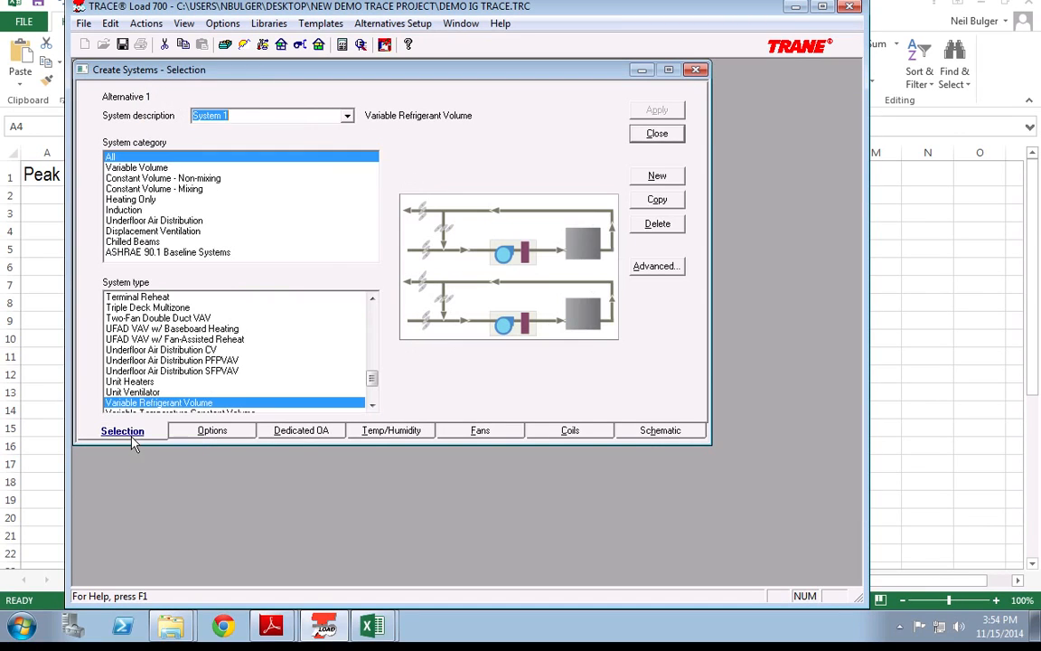
click(110, 239)
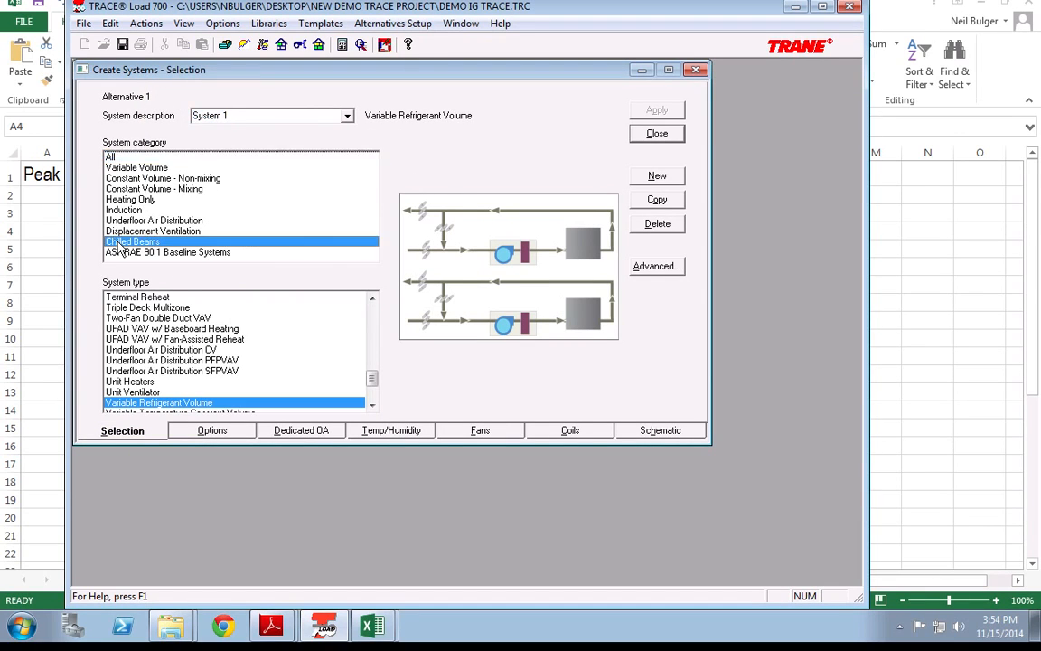
click(586, 350)
click(145, 296)
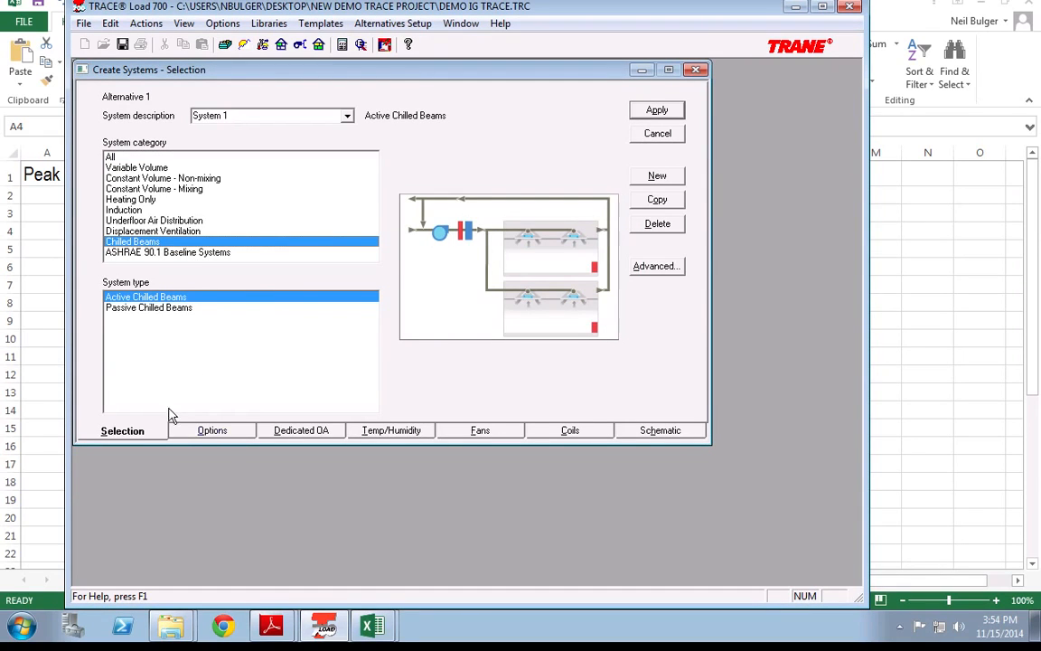
Examine the auxiliary cooling coil type and control method choices in the active chilled beam system's advanced options
click(215, 430)
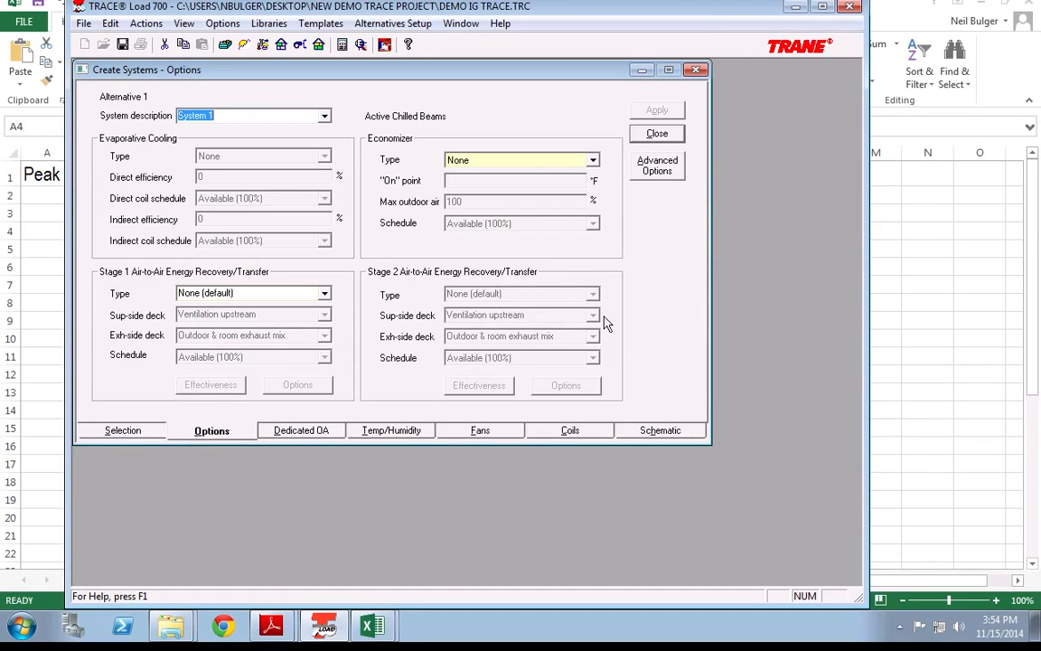
click(658, 166)
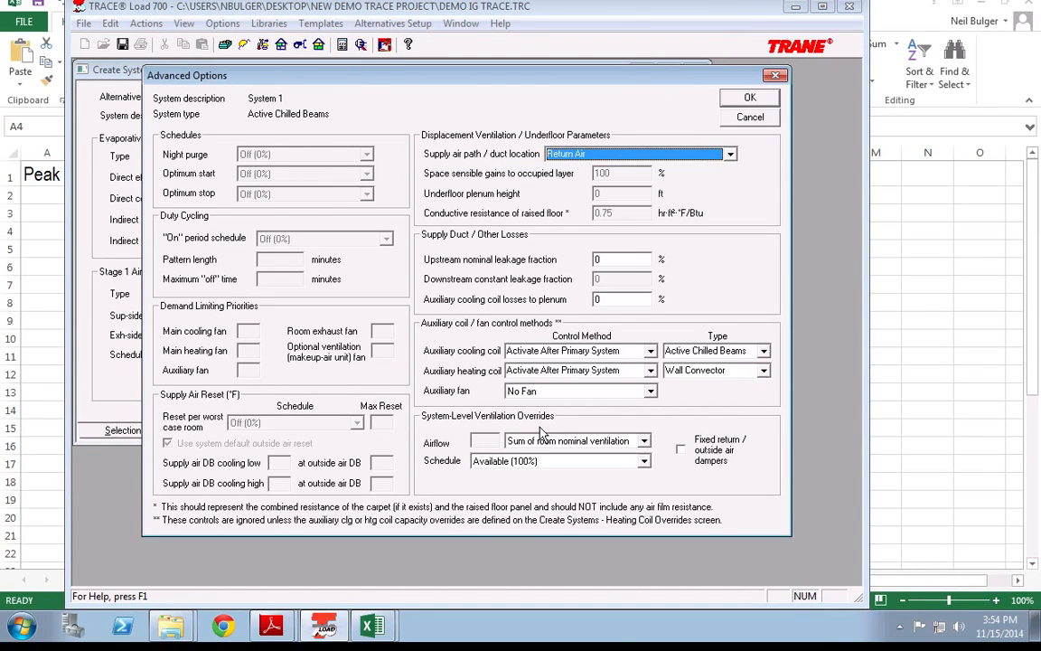
click(676, 353)
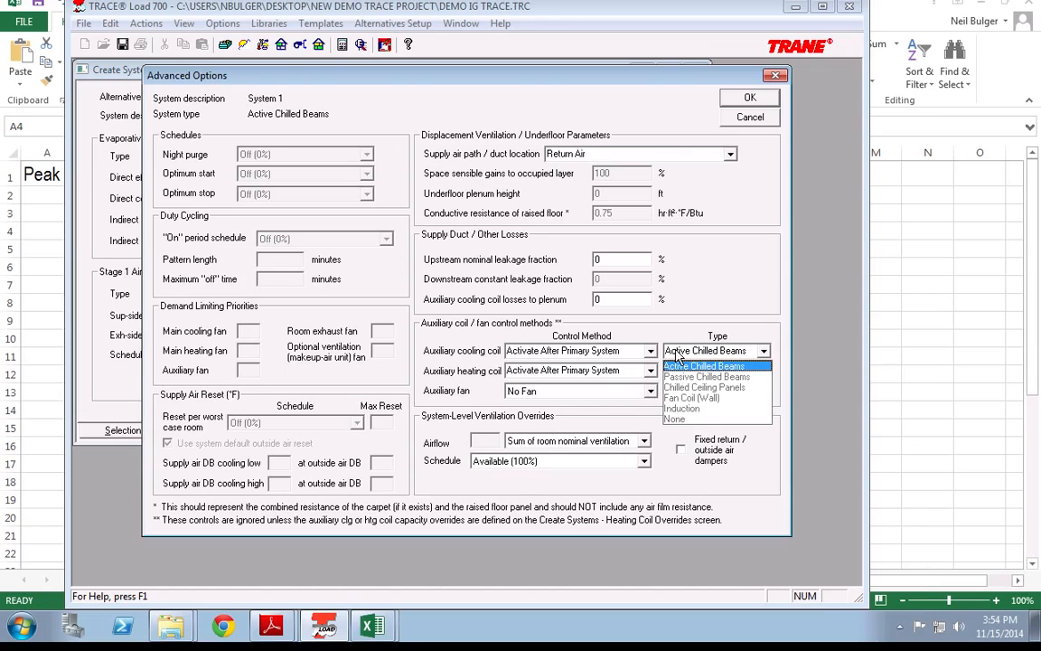
click(705, 366)
click(633, 351)
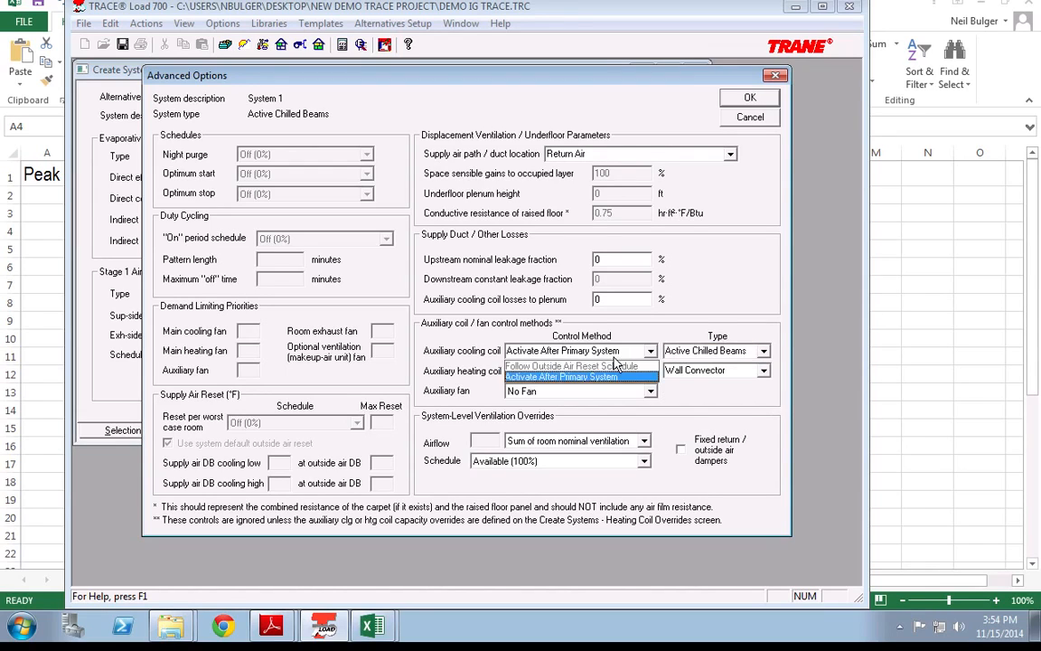
click(578, 377)
click(705, 352)
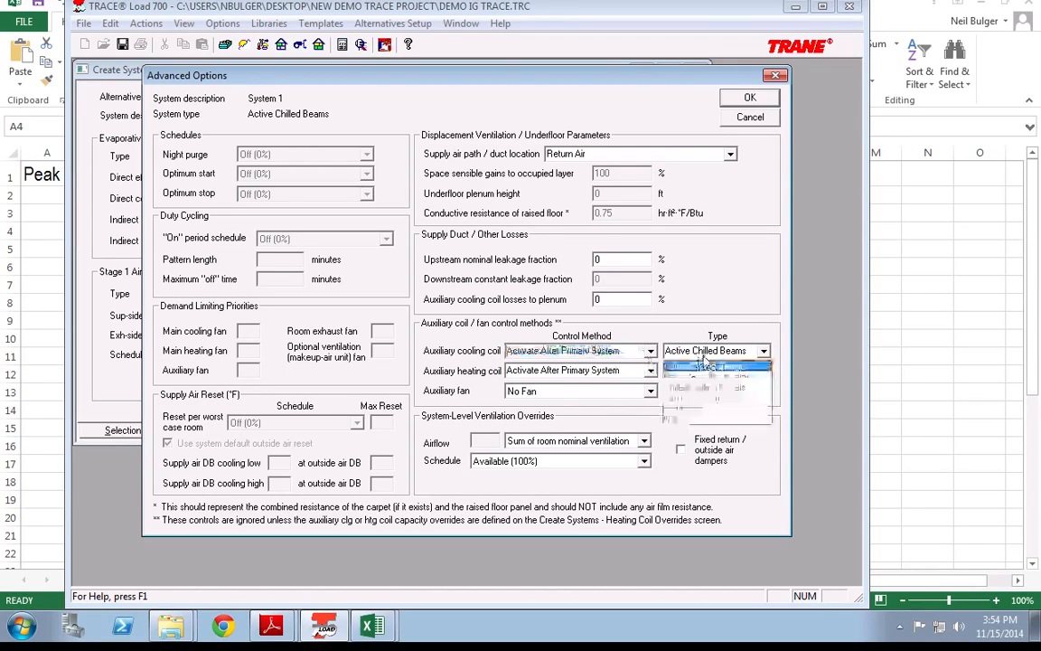
click(684, 321)
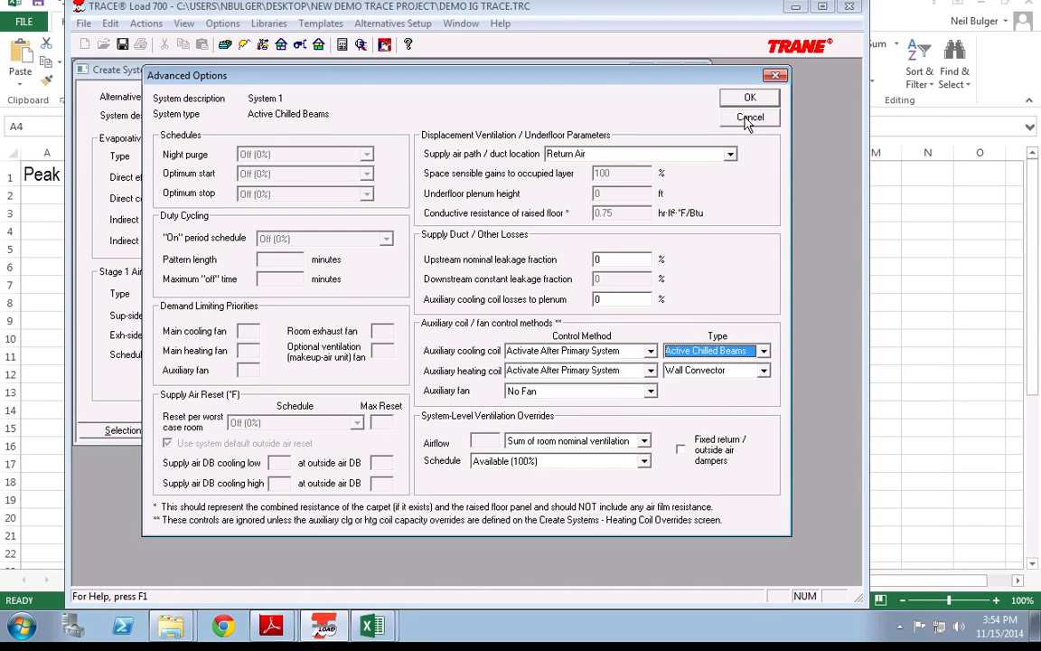
click(749, 99)
Switch System 1 to the Passive Chilled Beams system type and acknowledge the zoning notice
click(123, 430)
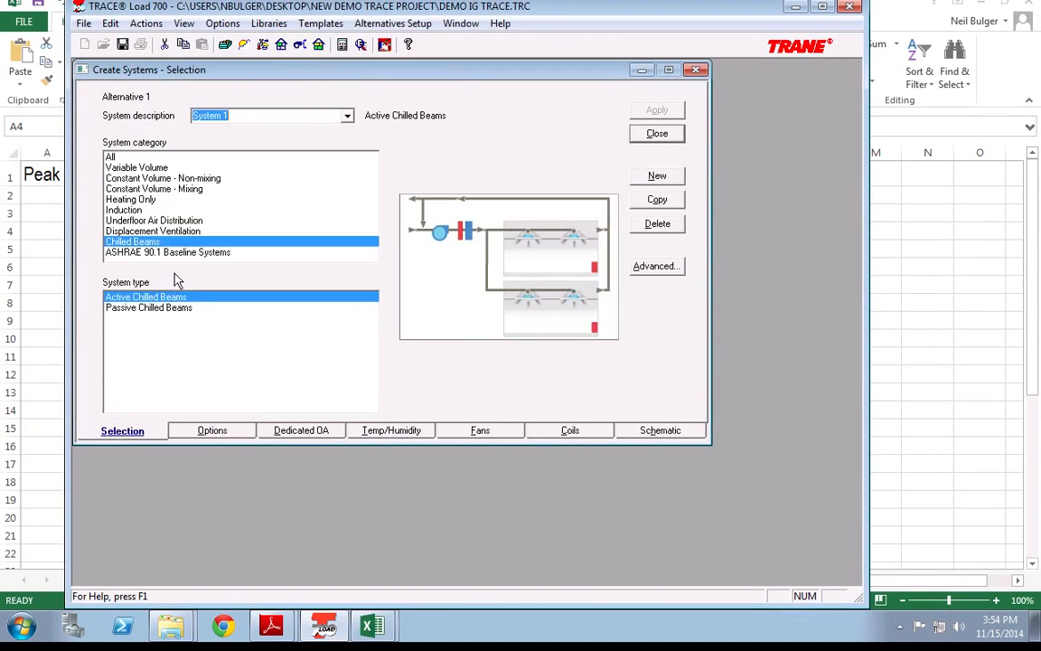
click(154, 309)
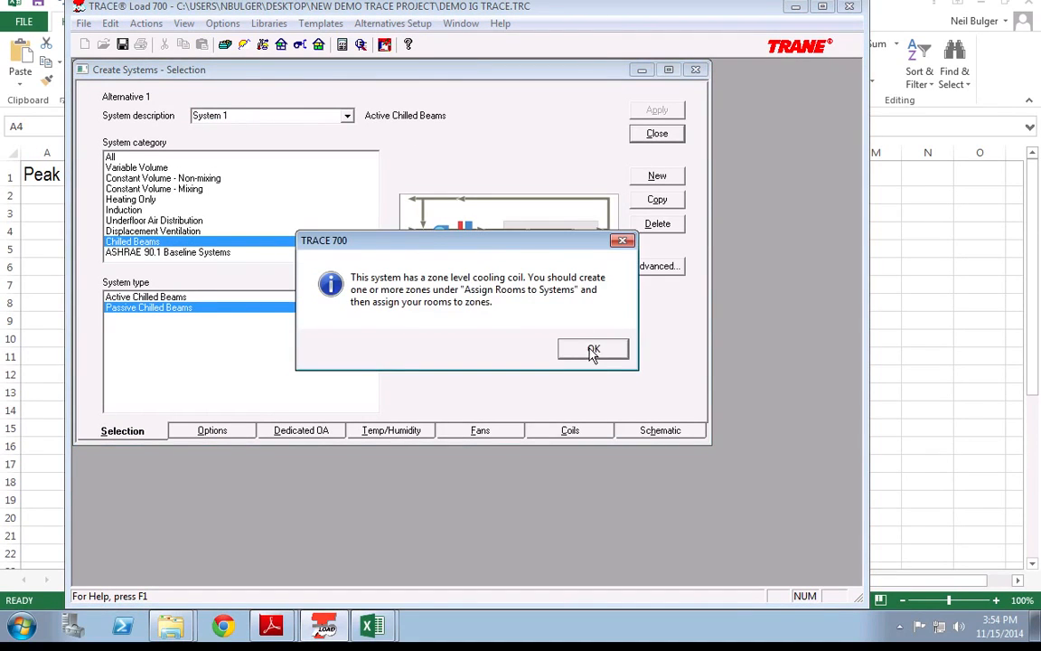
click(593, 350)
Check the auxiliary cooling coil types in the passive system's advanced options, cancel the dialog, and close the system setup
click(214, 431)
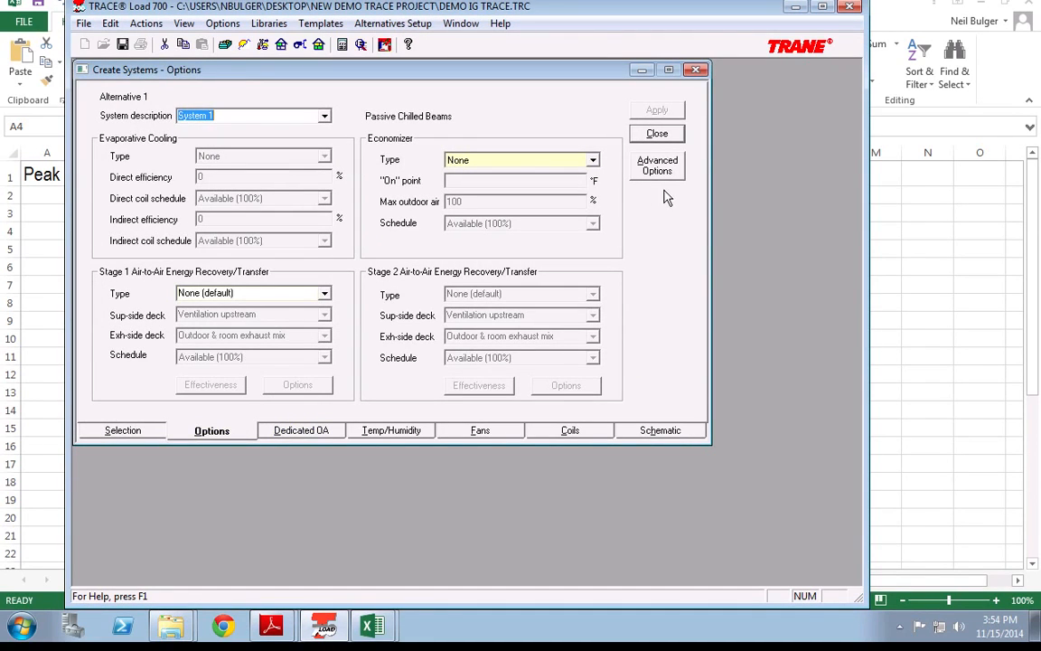
click(661, 172)
click(691, 353)
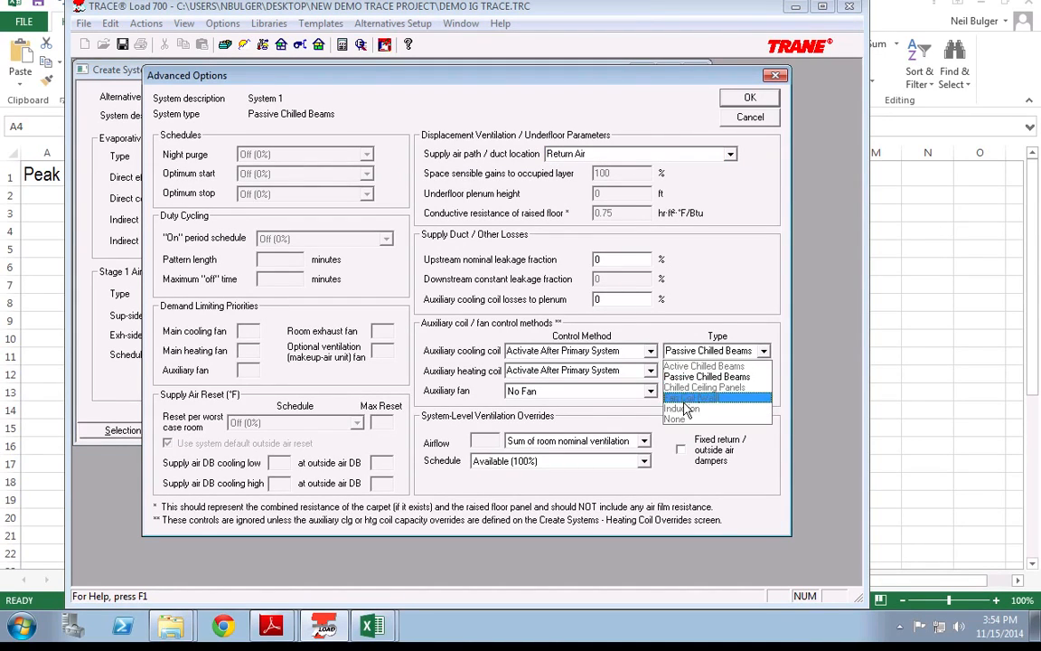
click(687, 409)
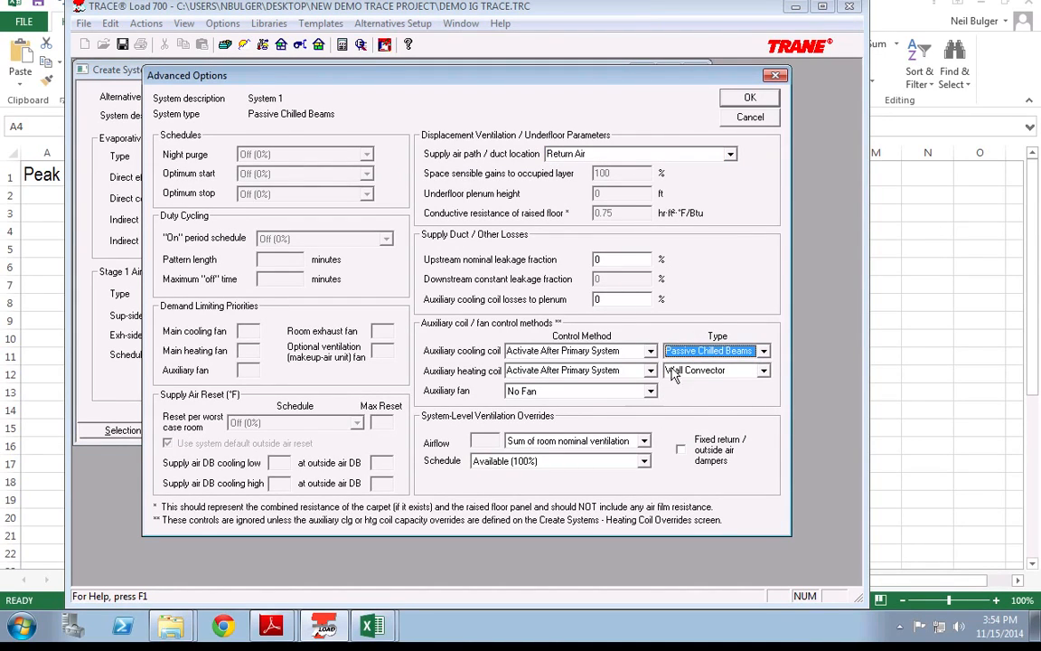
click(731, 121)
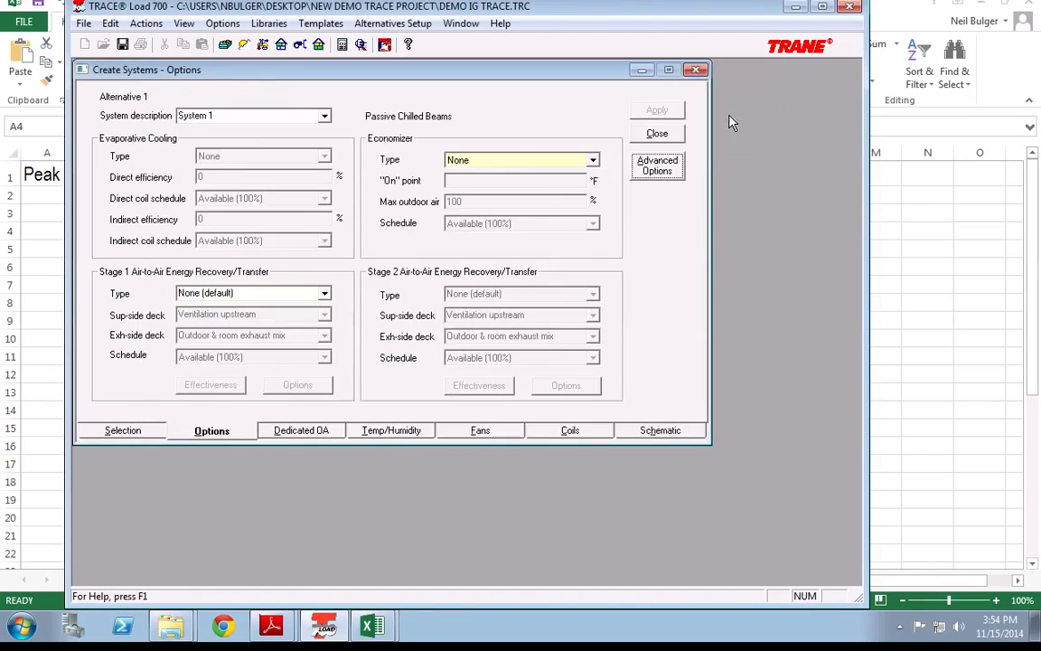
click(655, 135)
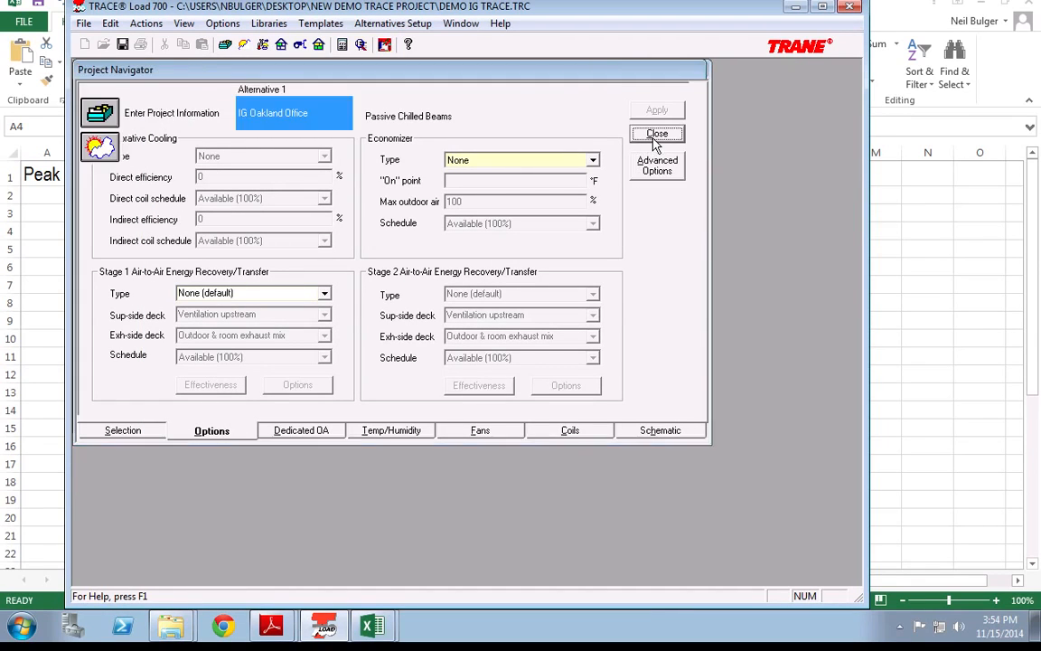